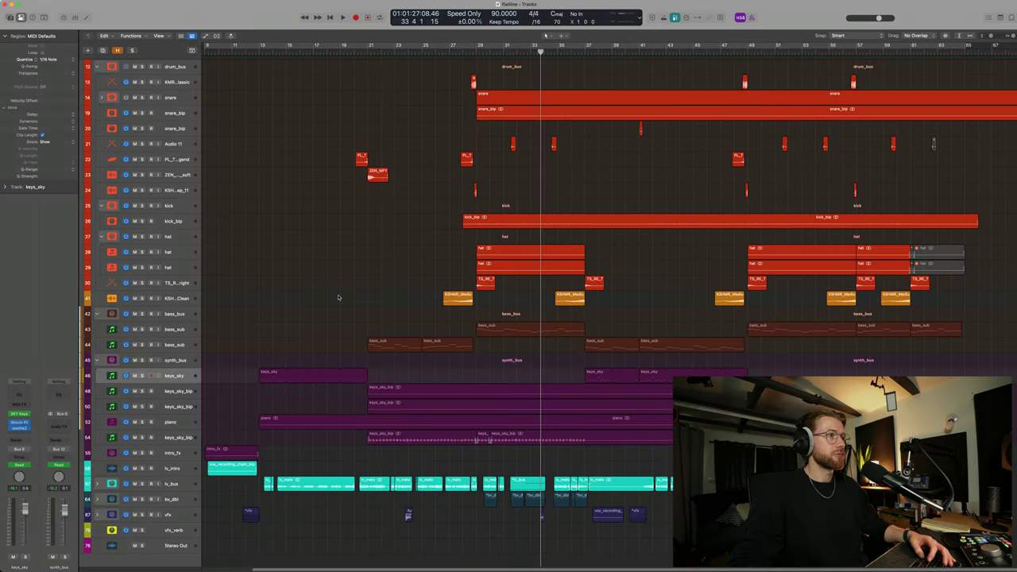
Play the arrangement from bar 25, then stop playback
key("space")
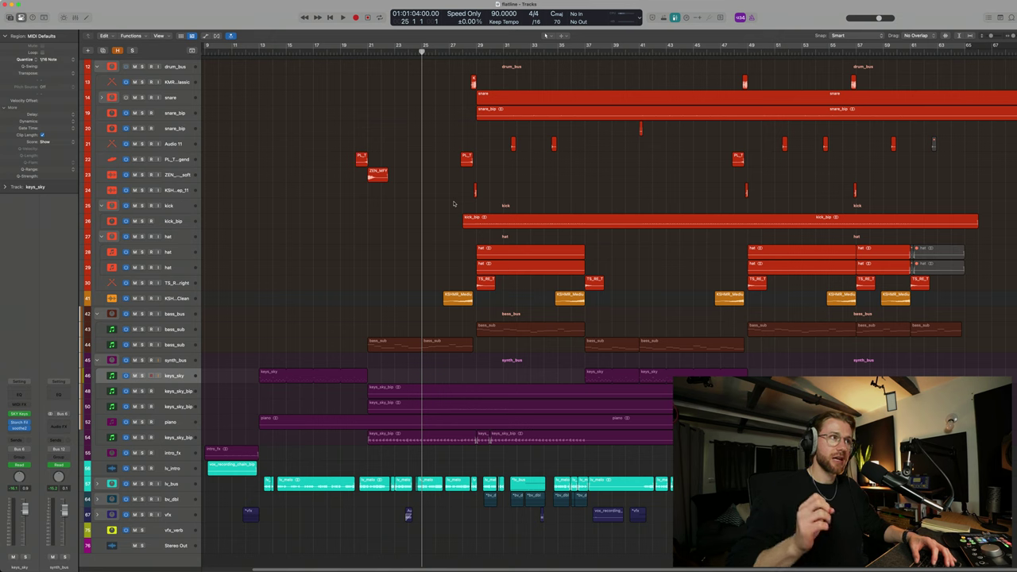
key("space")
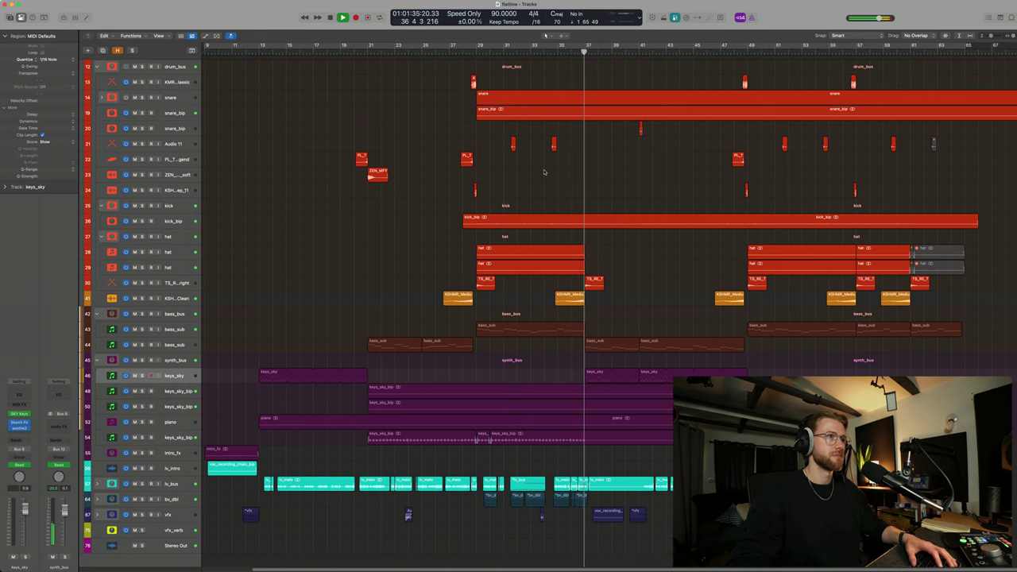
key("space")
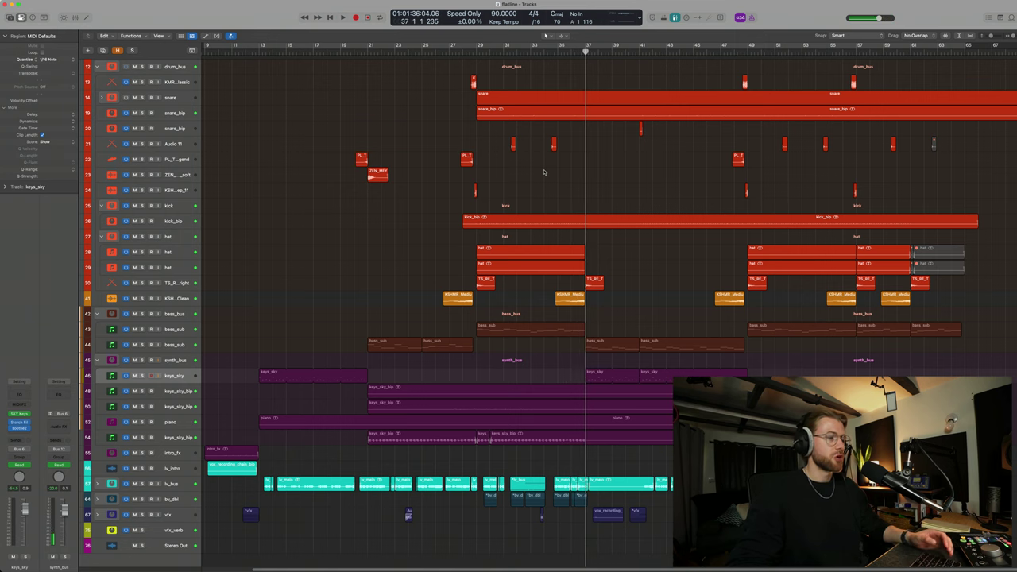
Make the track lanes taller and select the snare and drum_bus tracks
key("super+Down")
key("super+Down")
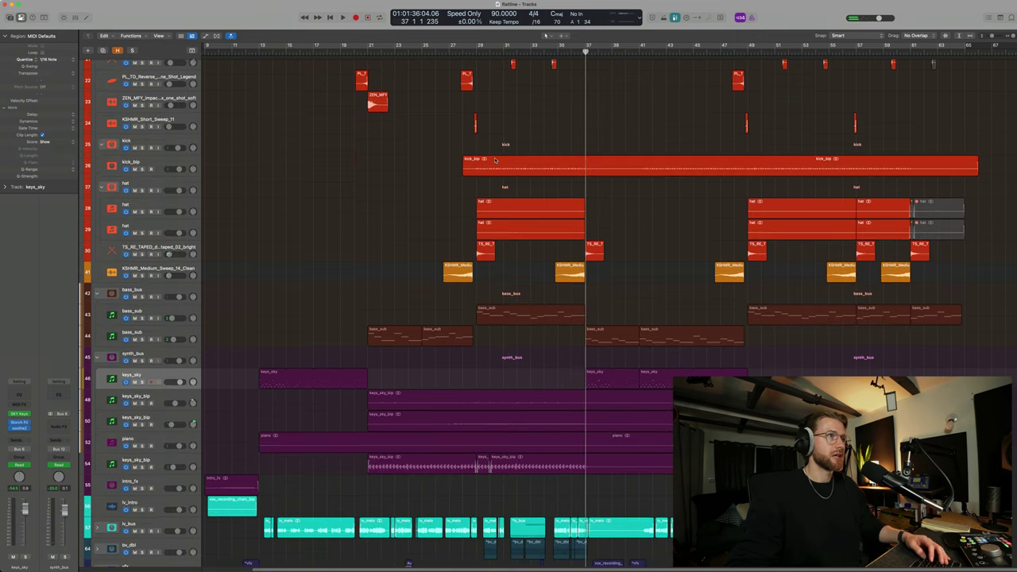
left_click(180, 109)
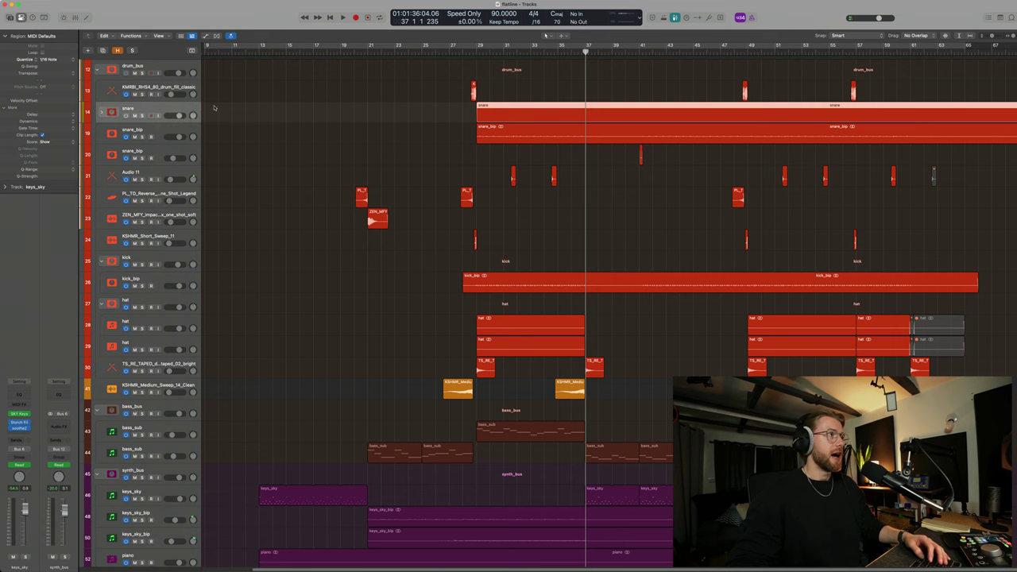
left_click(148, 67)
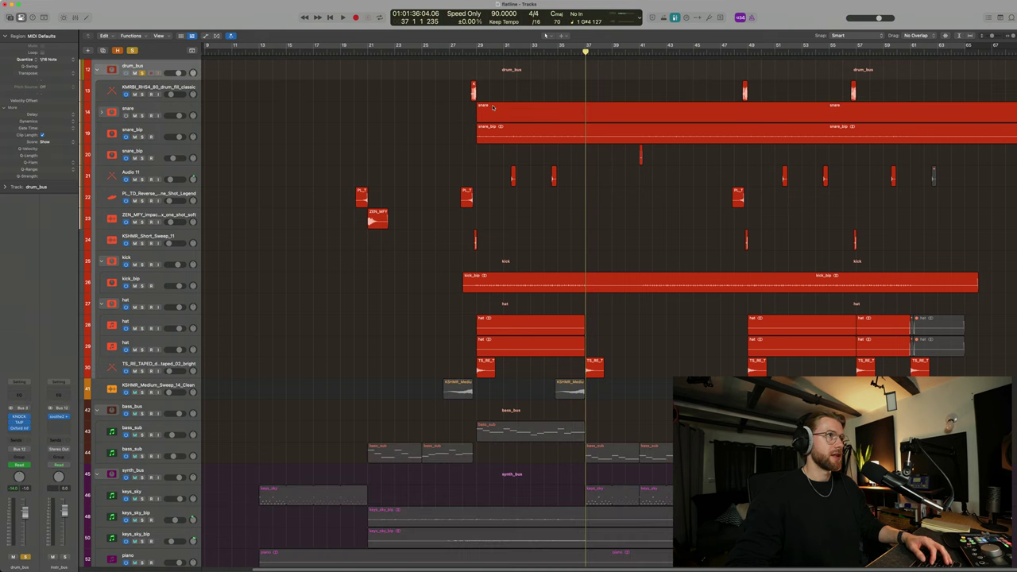
Restart playback from bar 29 and check the speaker calibration options
key("space")
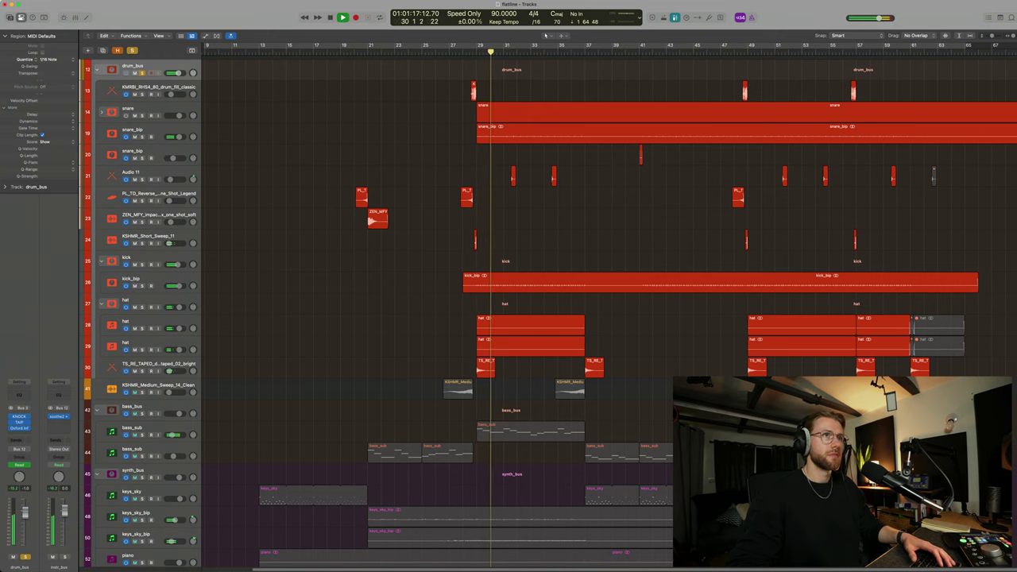
left_click(825, 6)
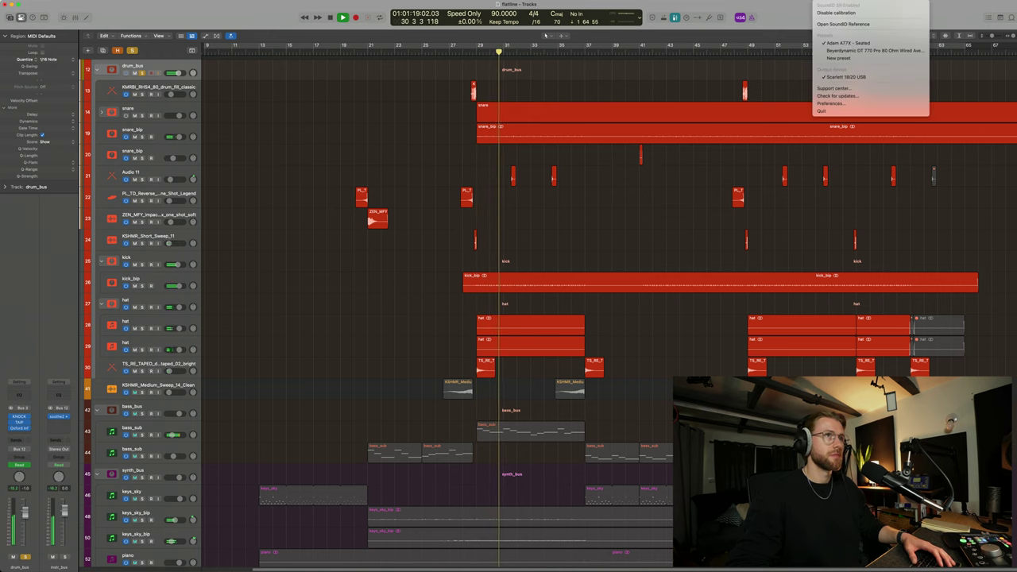
left_click(833, 13)
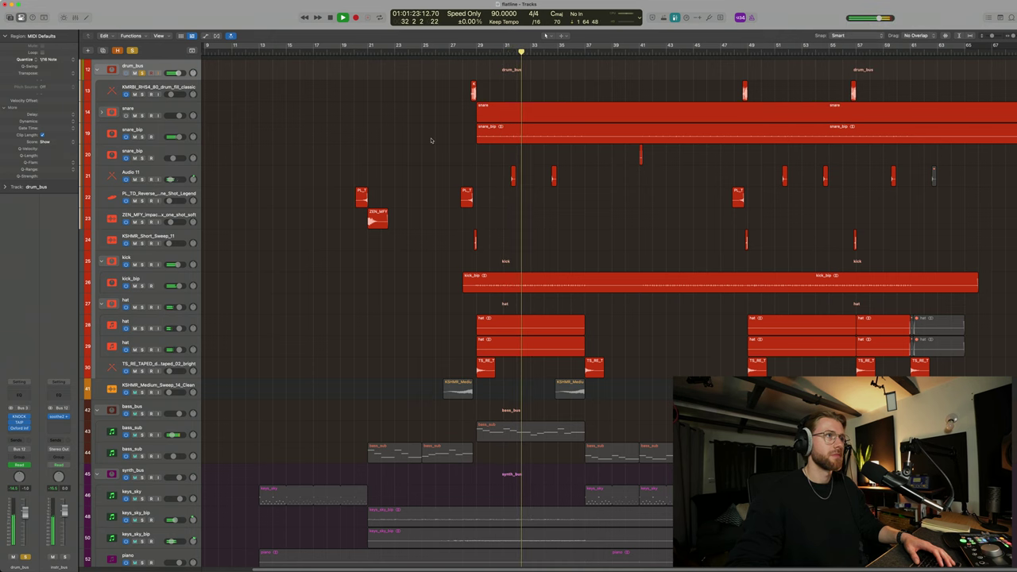
Zoom in and expand the snare track stack to show its four layers
key("z")
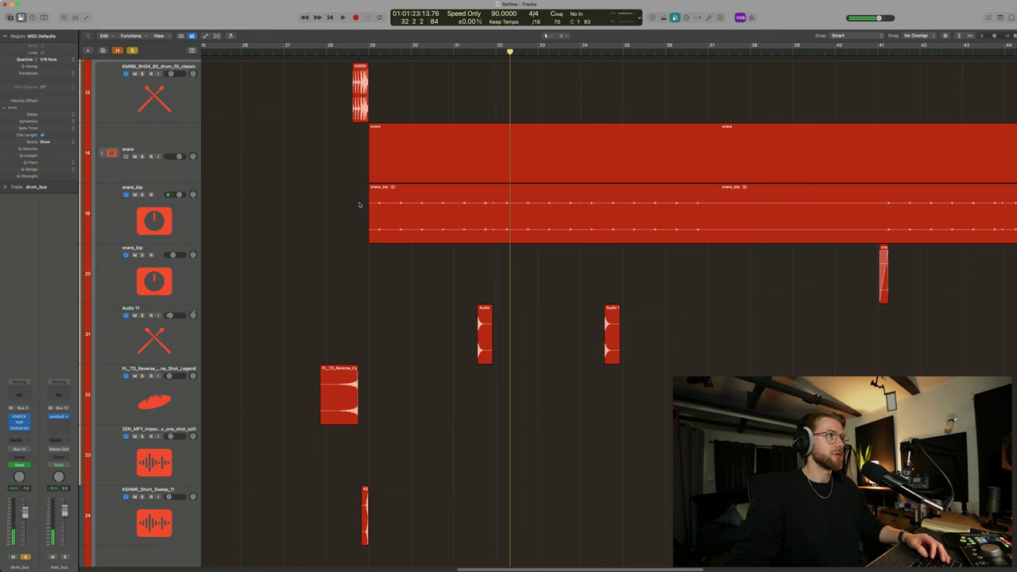
left_click(99, 150)
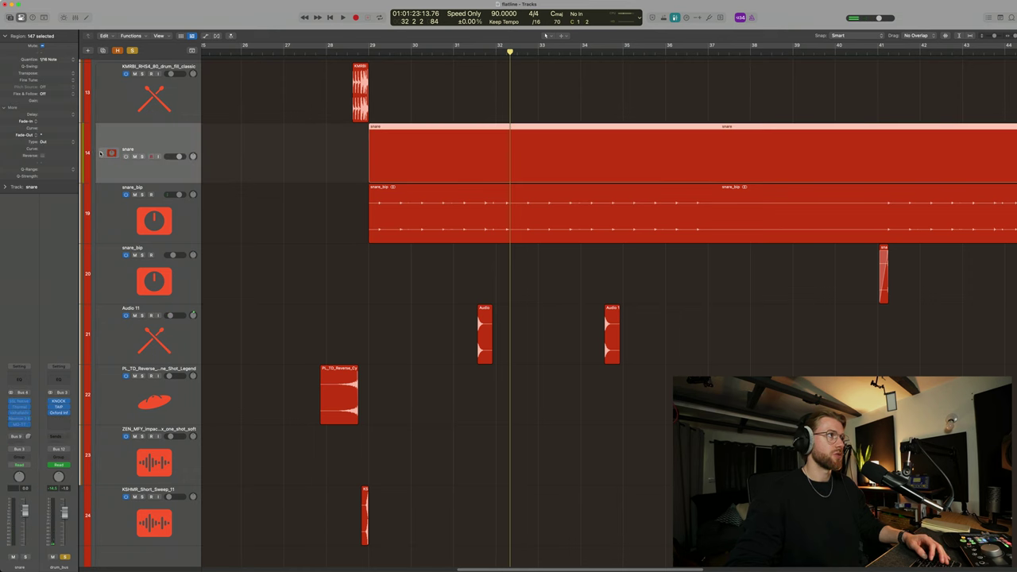
left_click(100, 153)
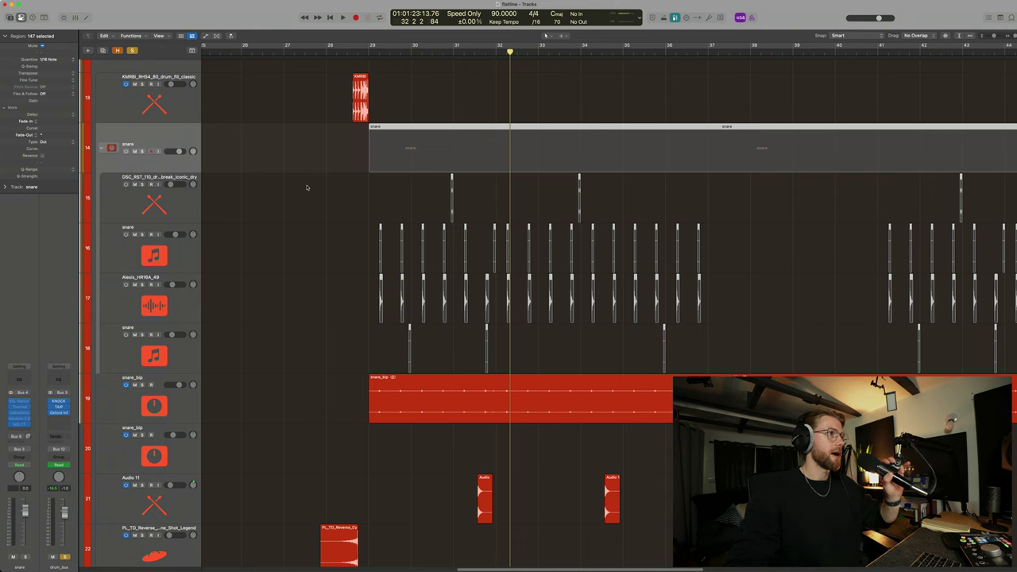
Select every region in the snare stack, solo the stack, and pick the track 16 snare layer
left_click(345, 253)
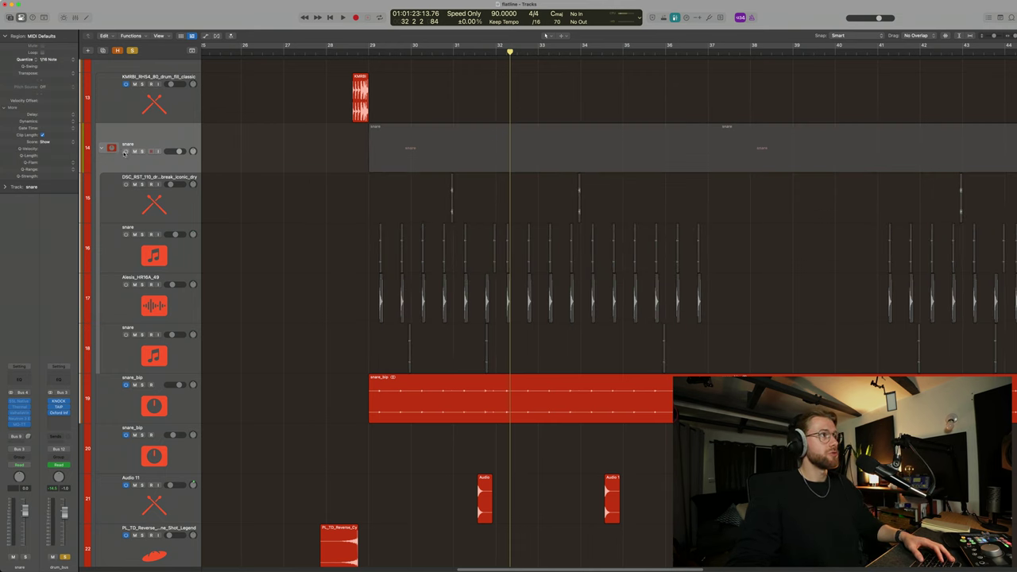
left_click(126, 151)
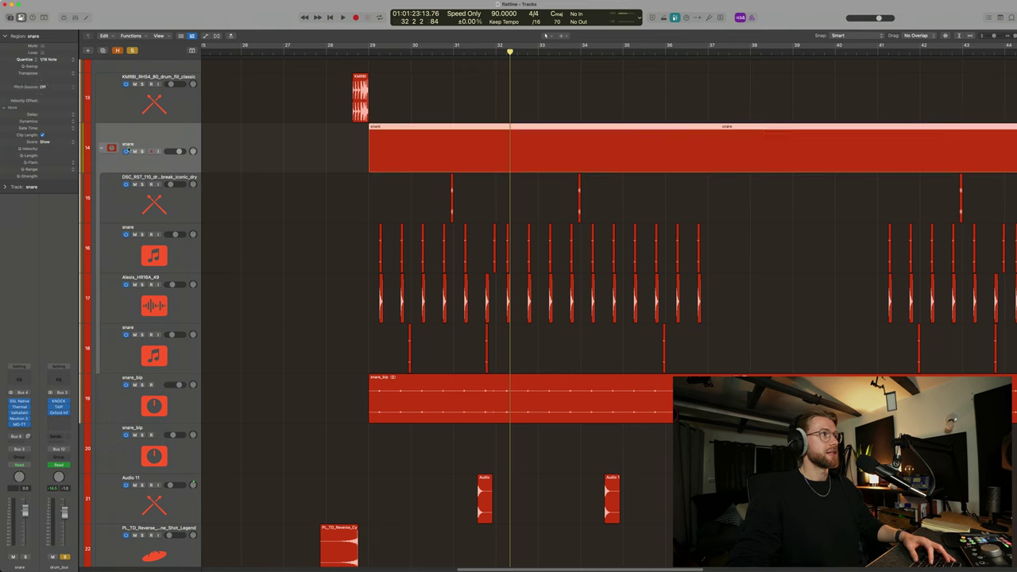
left_click(142, 152)
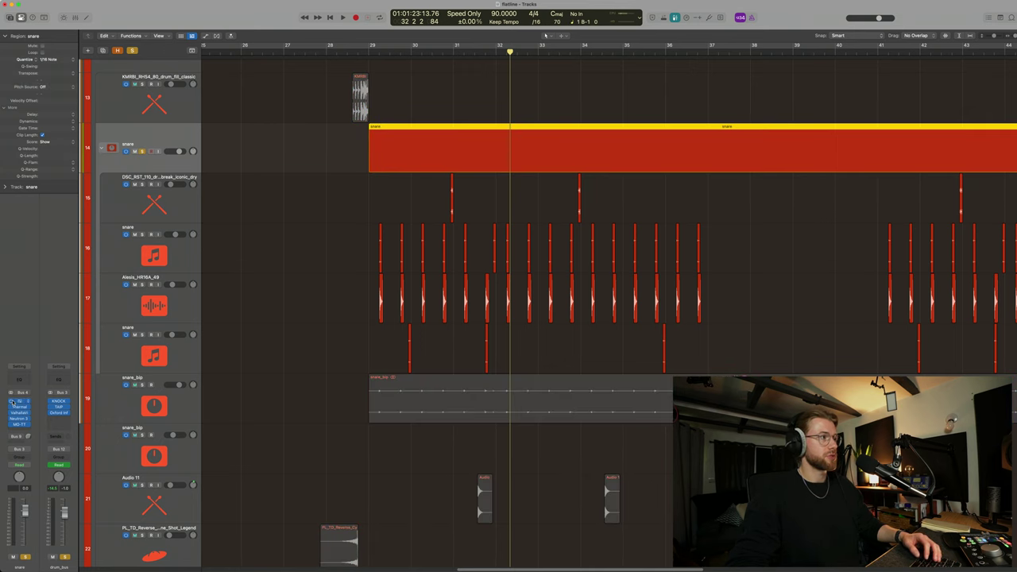
left_click(292, 298)
Solo only the snare layer on track 16 and audition it from bar 29
left_click(461, 75)
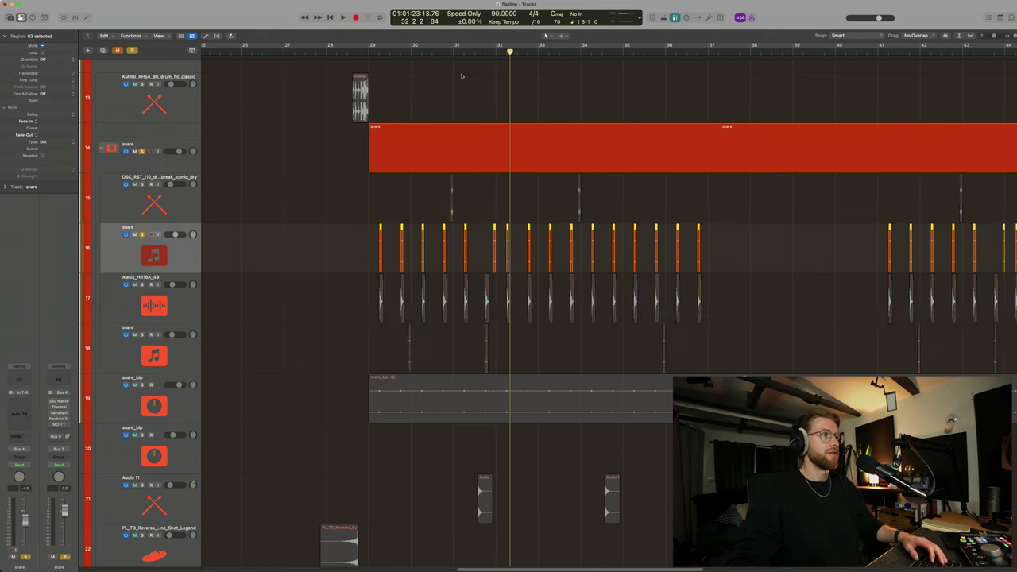
key("space")
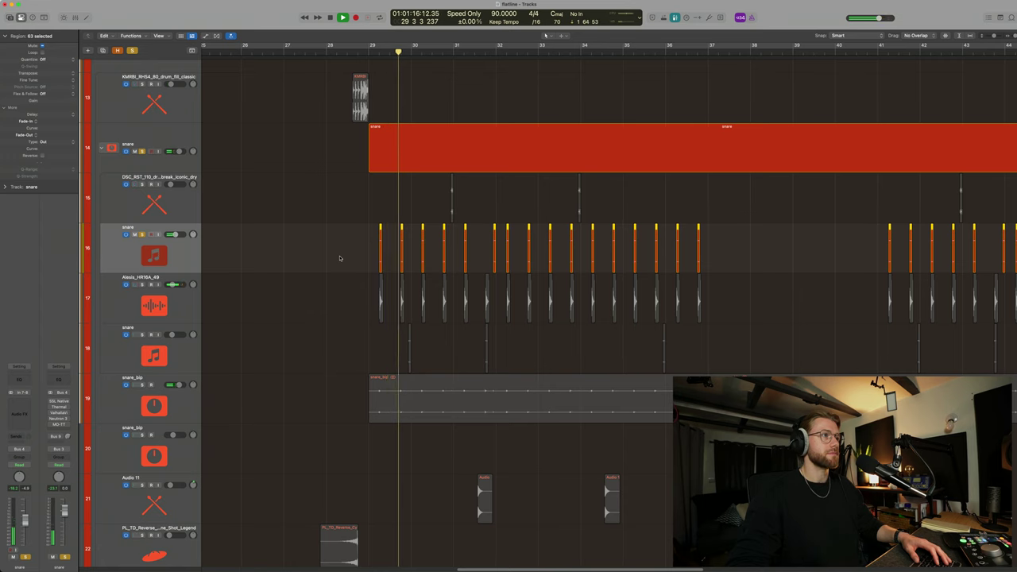
key("space")
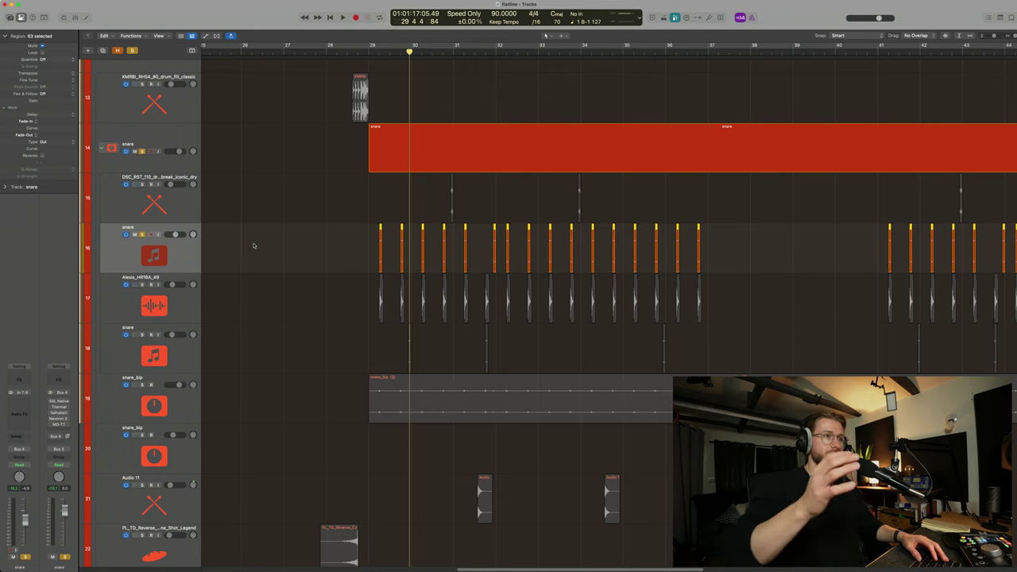
Audition the Alesis_HR16A_49 layer alone, then solo it with the snare layer and replay
left_click(169, 296)
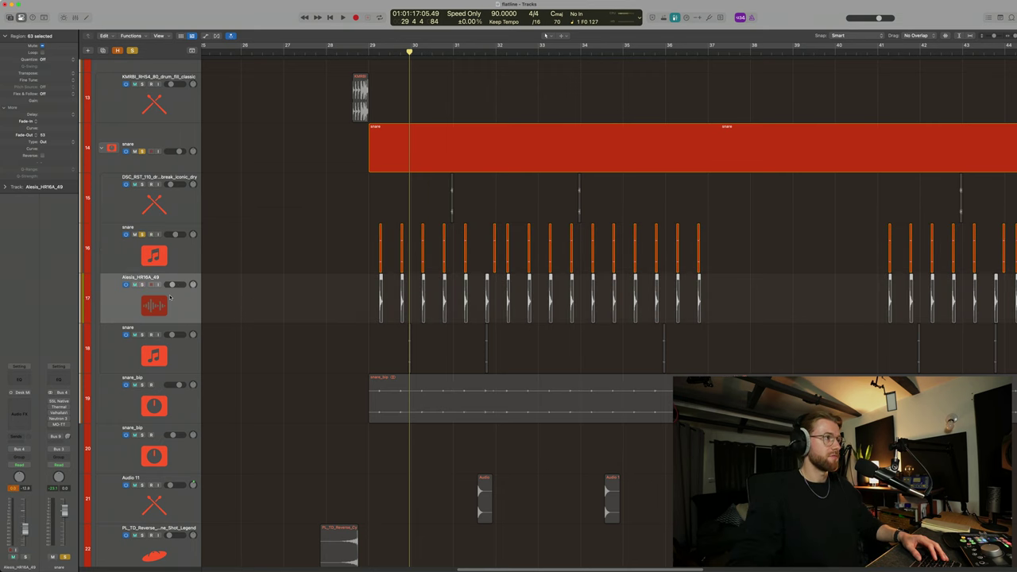
left_click(142, 235)
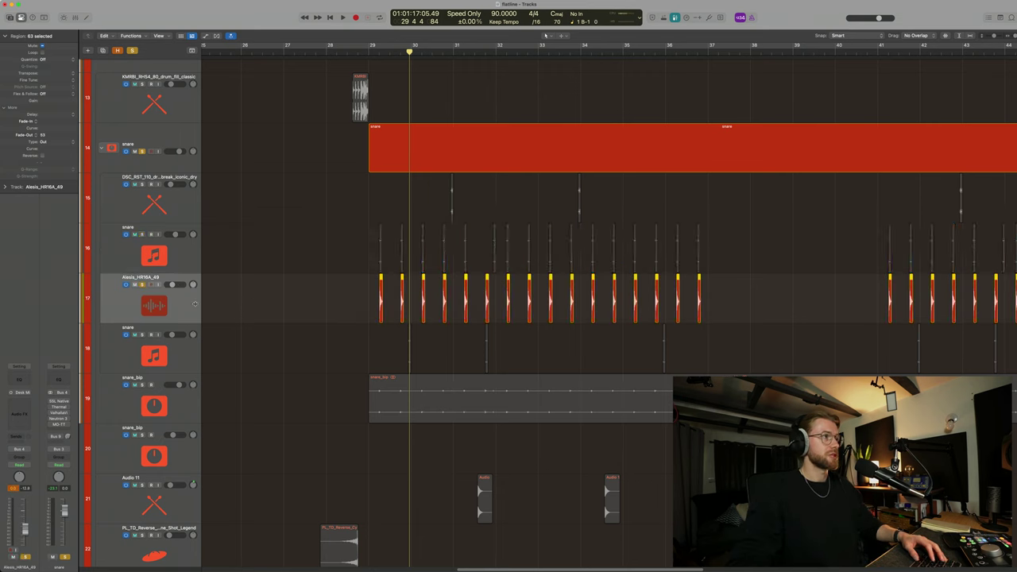
key("space")
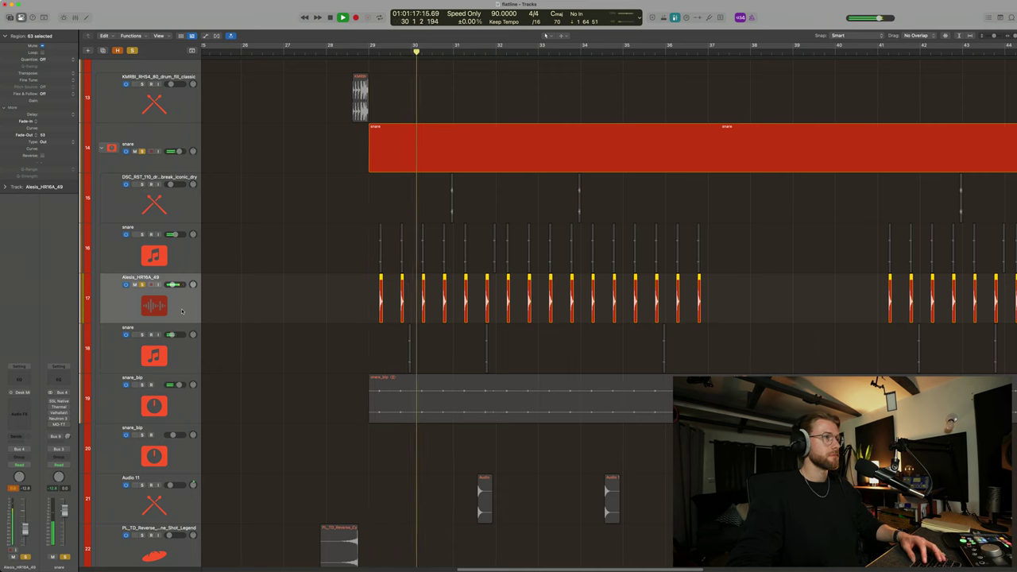
key("space")
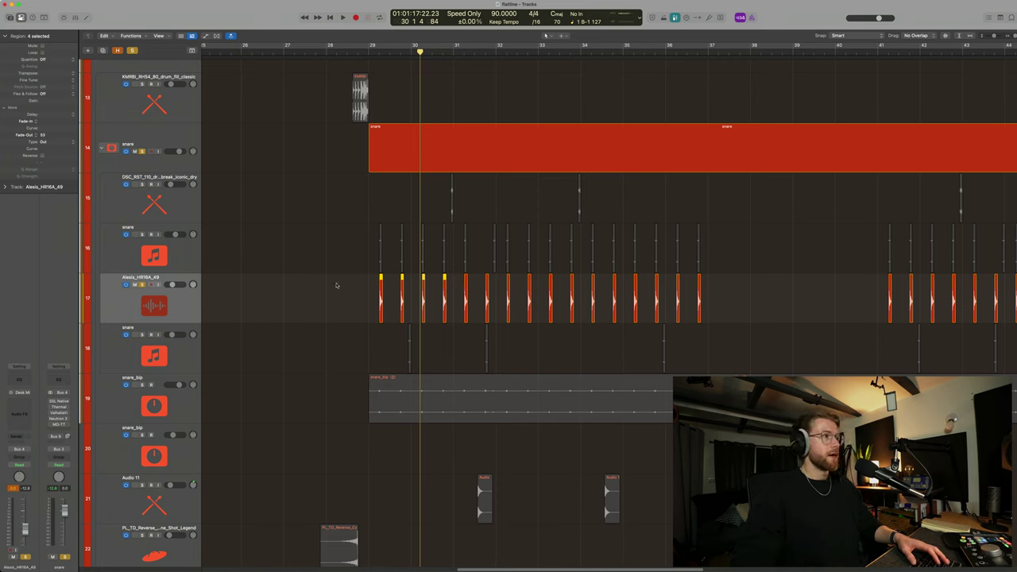
left_click(193, 261)
key("shift+space")
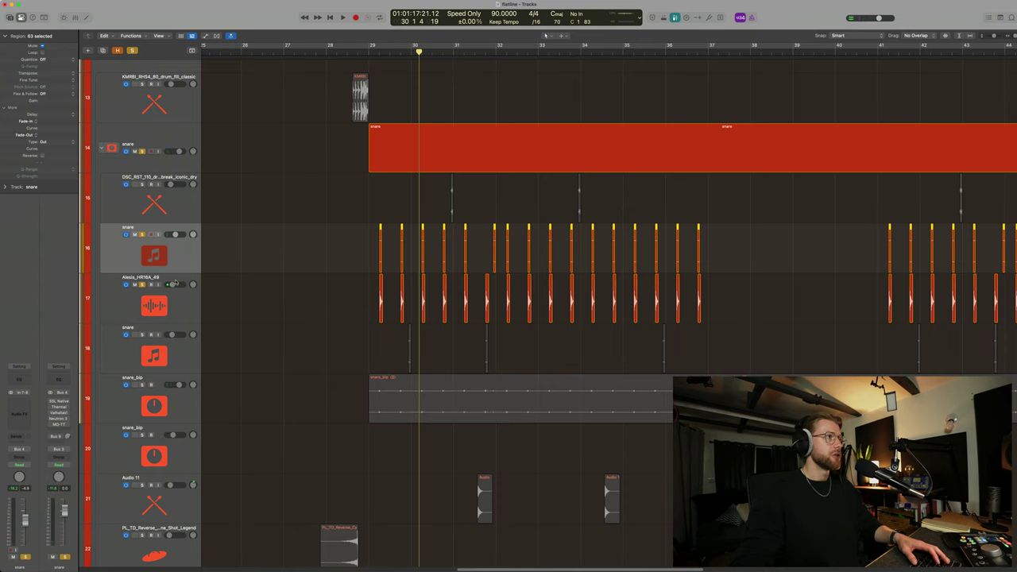
left_click(168, 355)
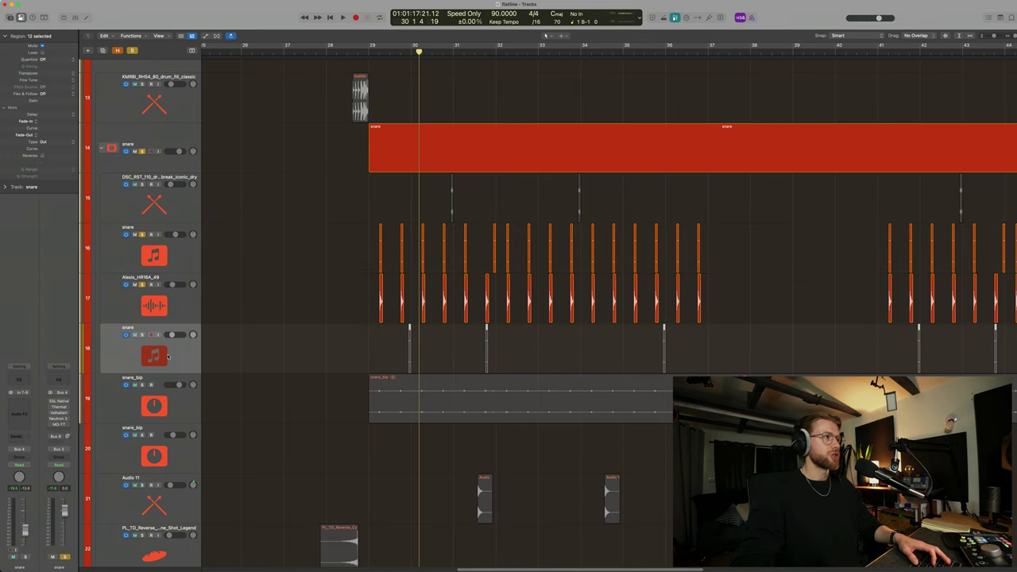
left_click_drag(168, 357, 224, 246)
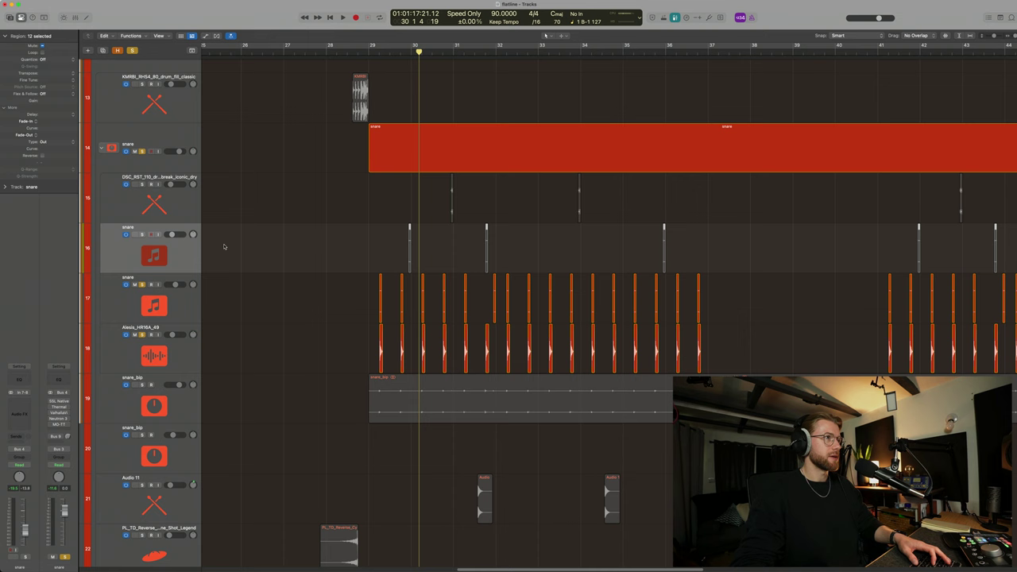
left_click(199, 208)
scroll(418, 225, "up", 10)
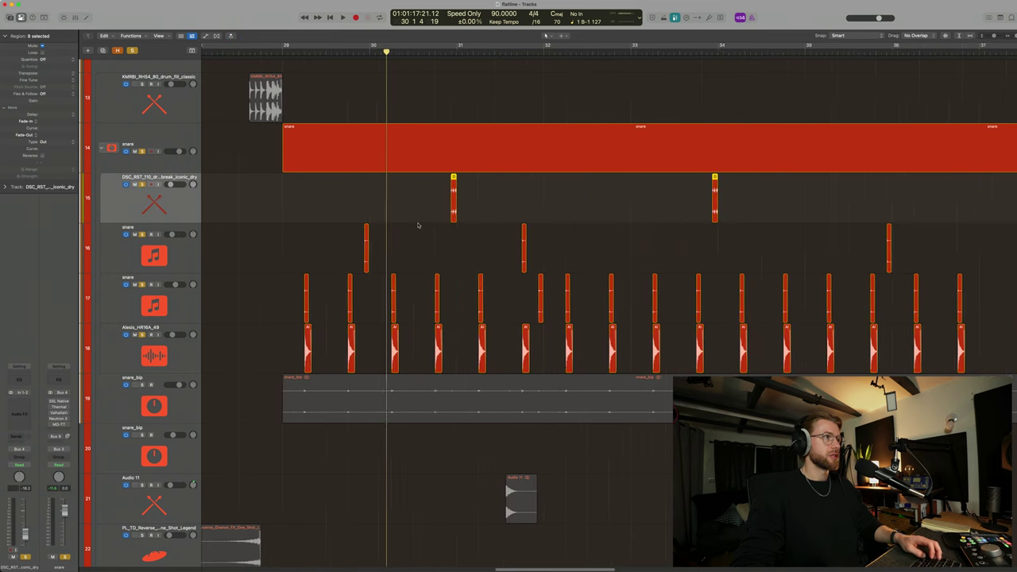
scroll(418, 226, "left", 5)
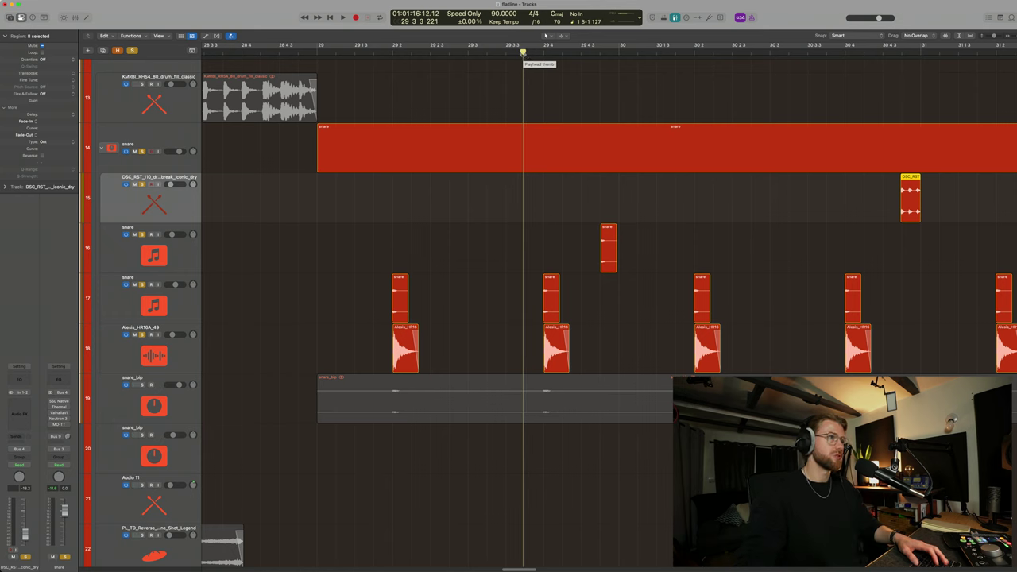
key("space")
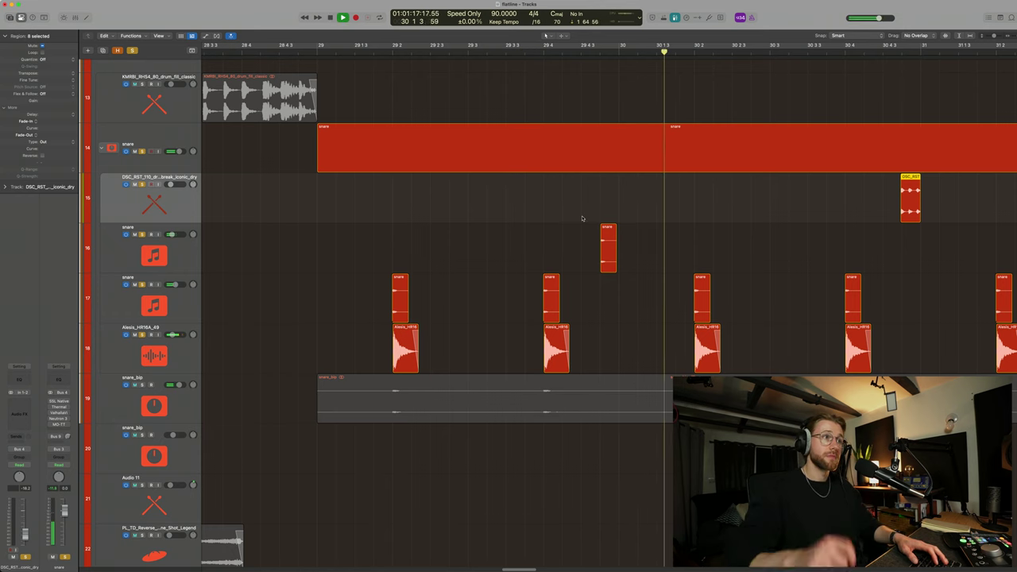
scroll(724, 285, "right", 5)
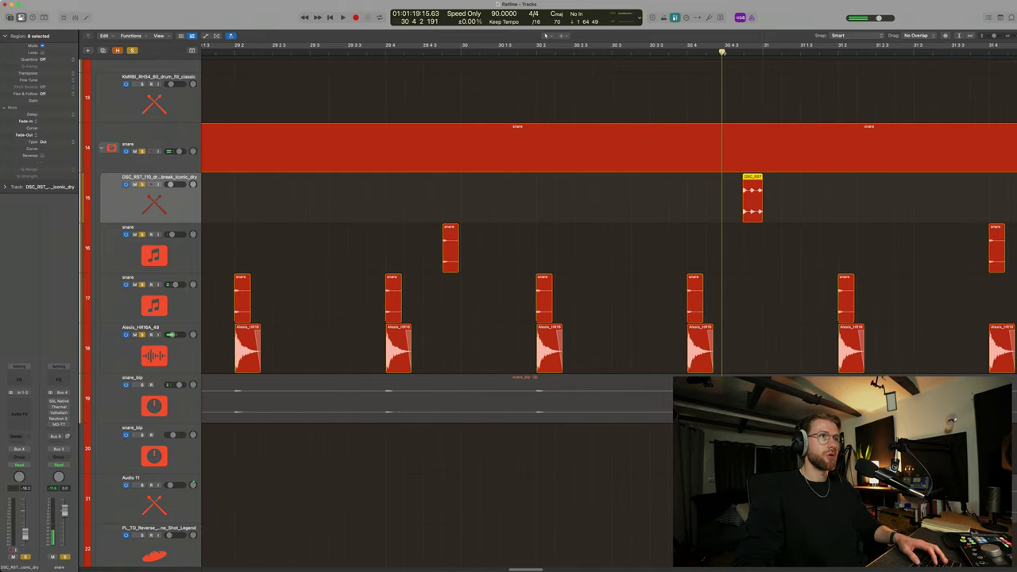
key("space")
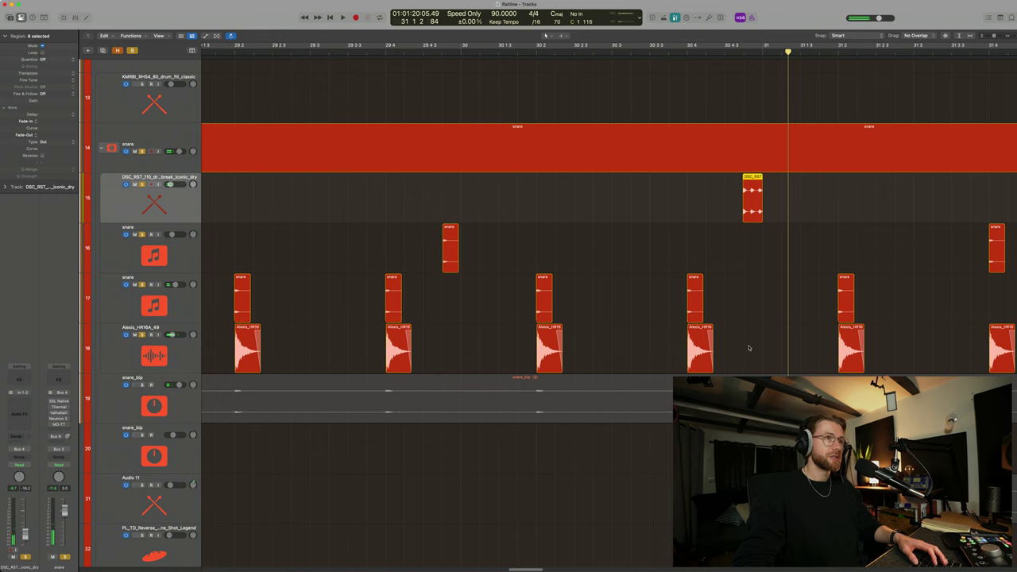
Select the snare region on track 14 and move the playhead back to bar 29
key("z")
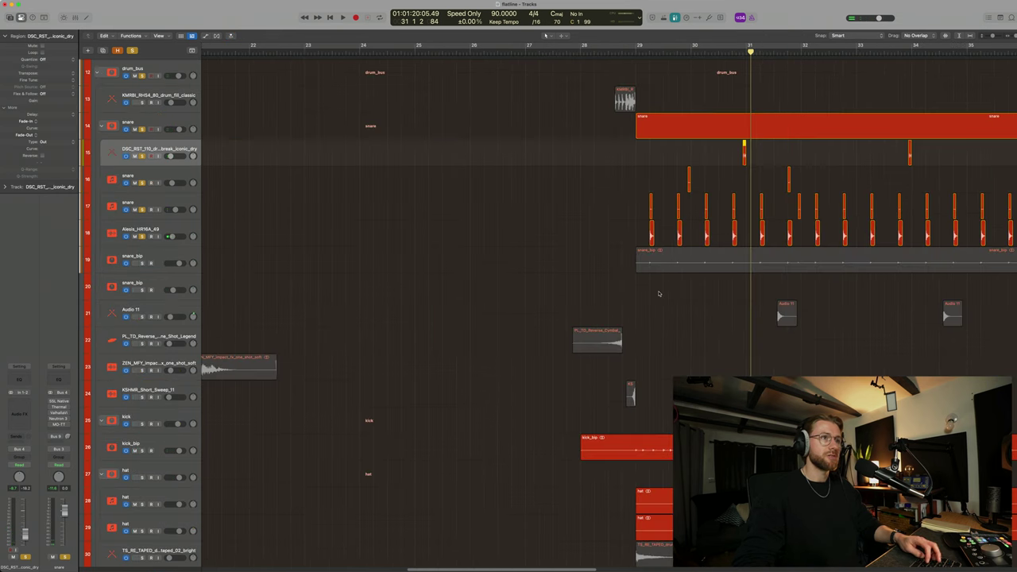
key("z")
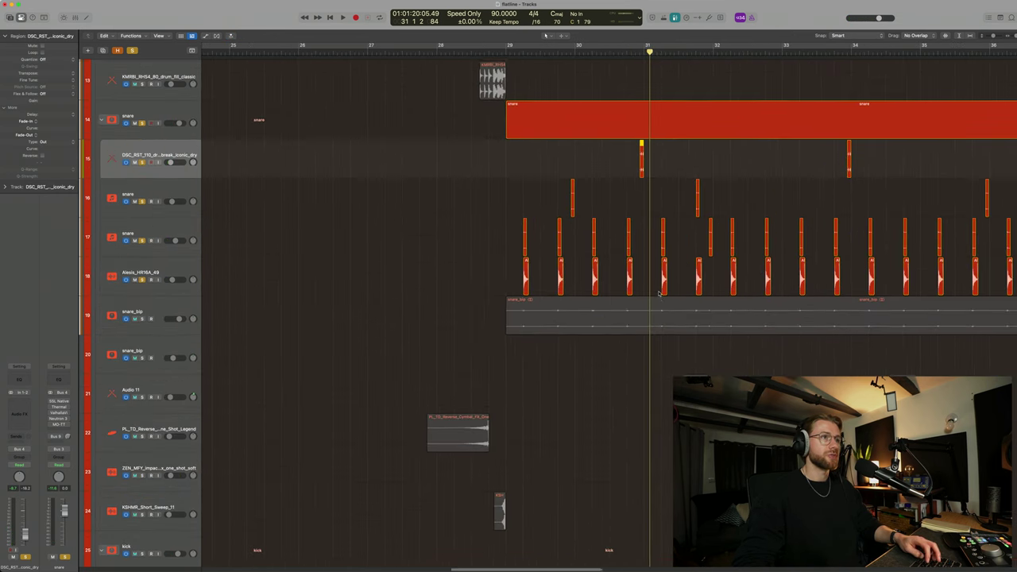
left_click(708, 110)
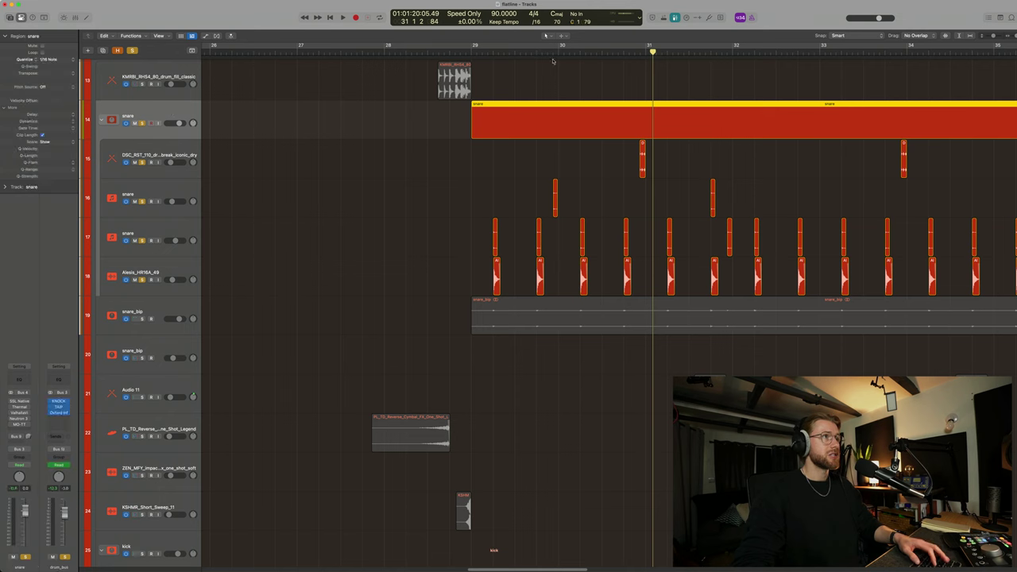
key("comma")
key("comma")
key("comma")
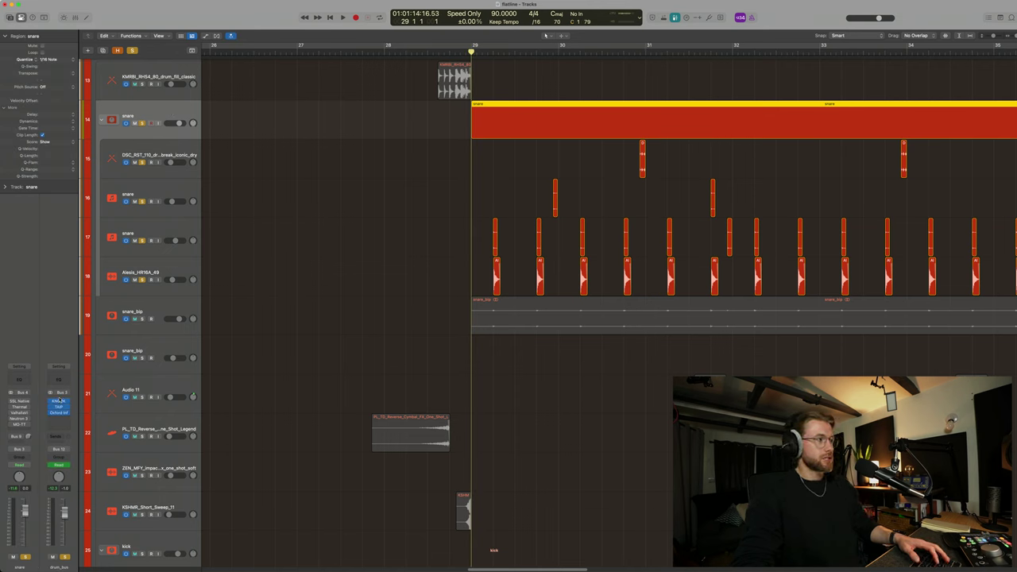
Open SSL Native Channel Strip 2 on the snare and adjust its EQ frequencies
left_click(18, 402)
left_click_drag(523, 97, 732, 120)
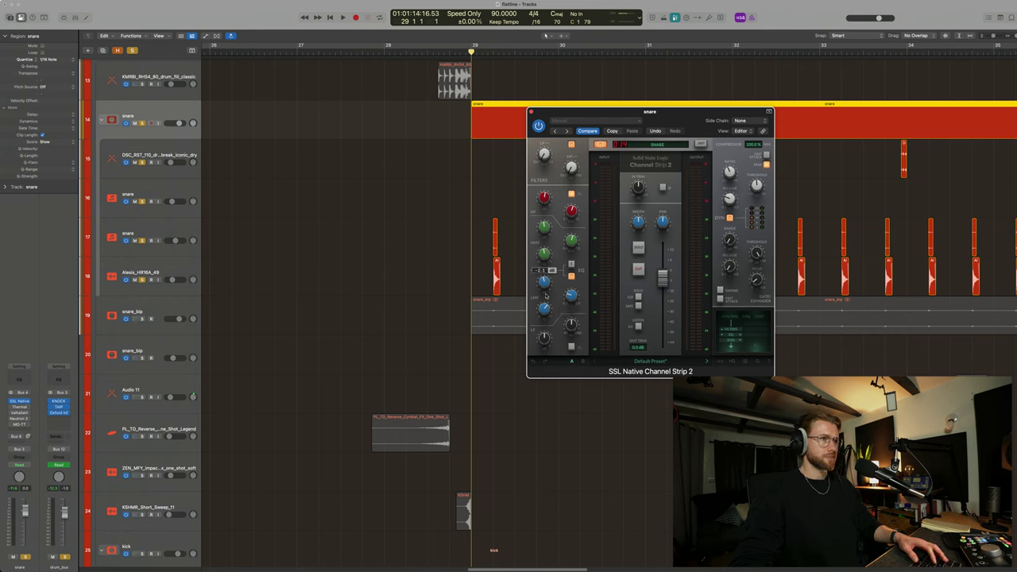
mouse_move(569, 297)
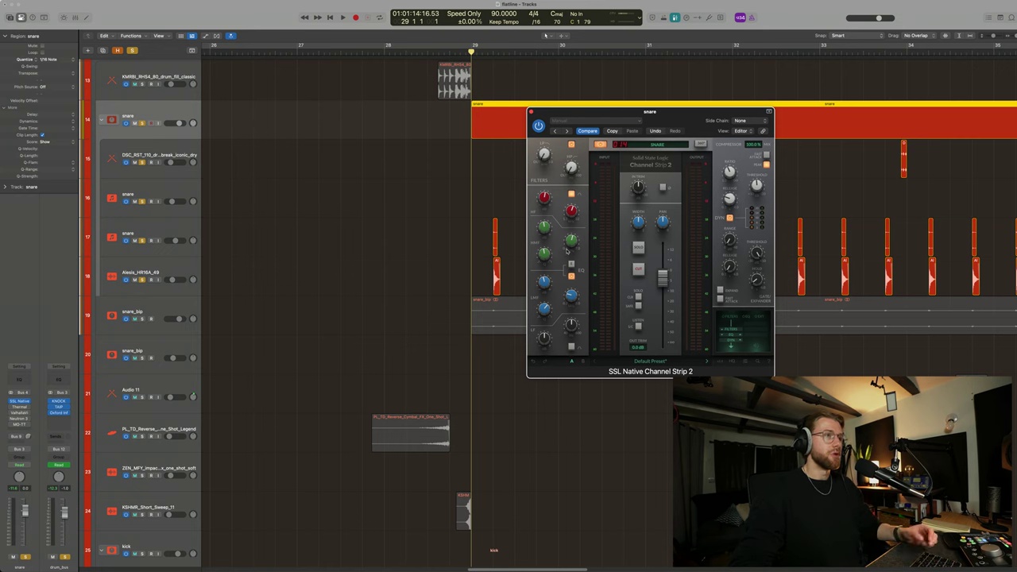
mouse_move(546, 226)
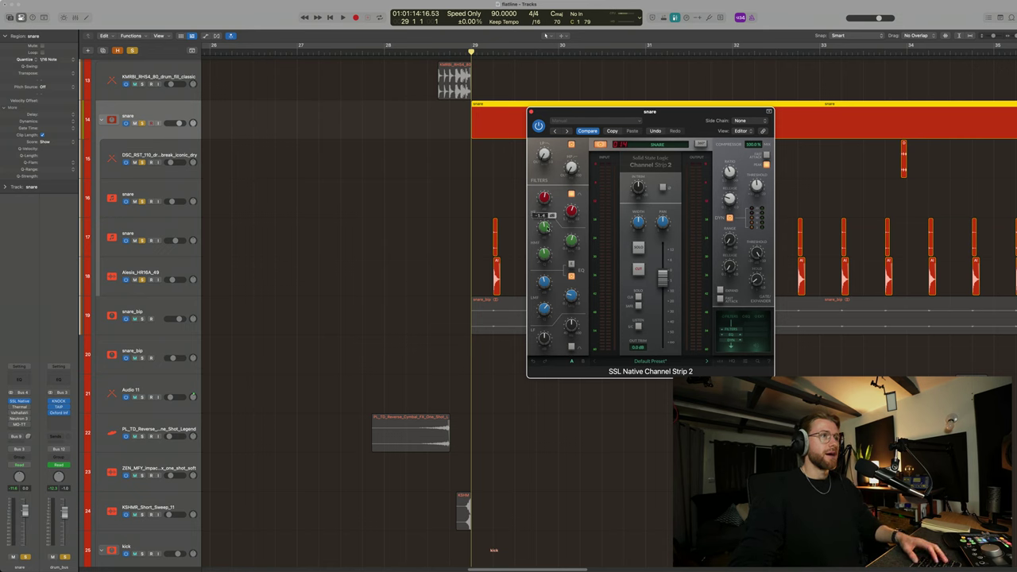
mouse_move(576, 242)
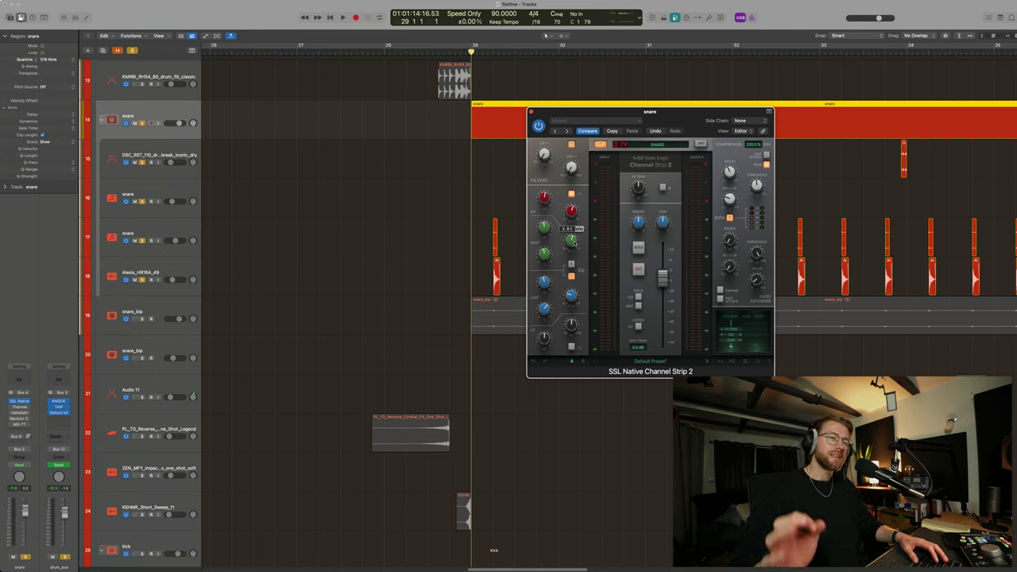
mouse_move(543, 205)
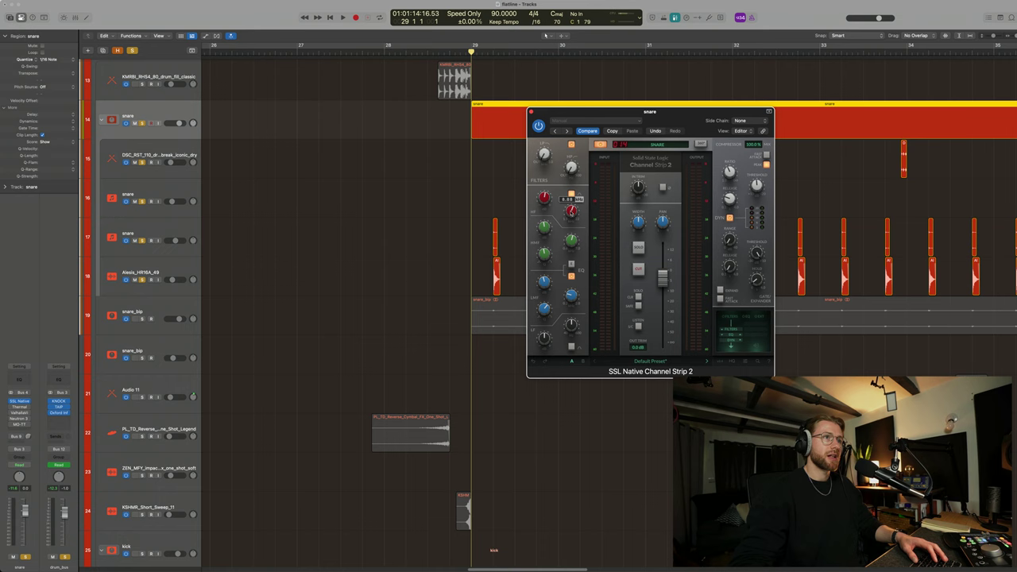
Shift the SSL Channel Strip 2 window aside, review its compressor, then close it
left_click_drag(724, 120, 799, 132)
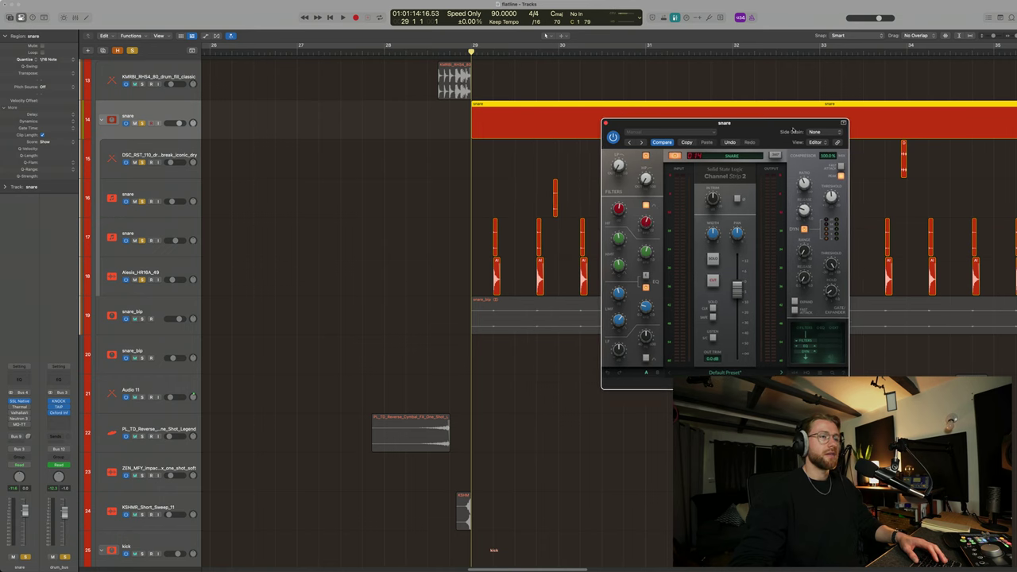
mouse_move(830, 194)
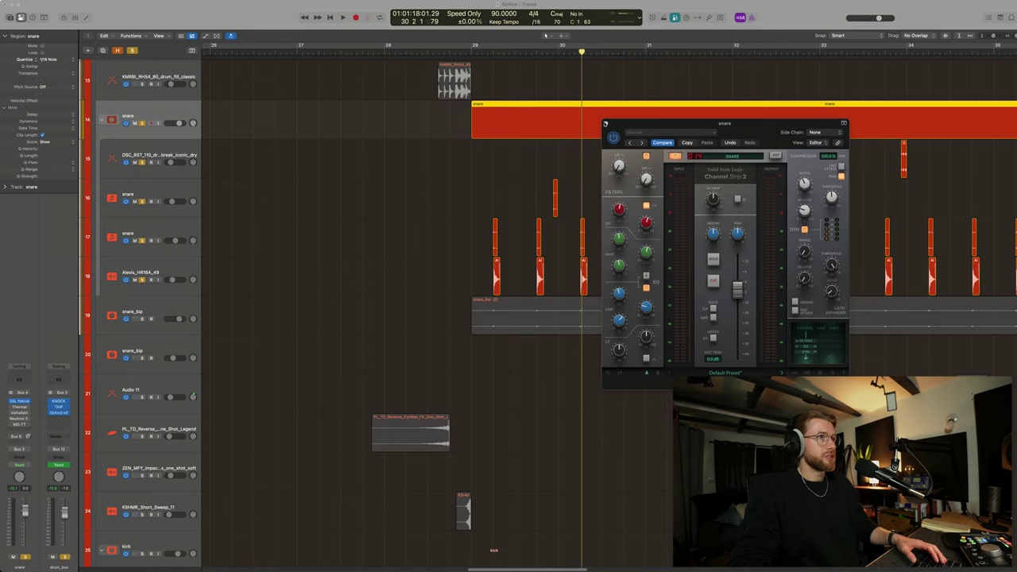
left_click(605, 124)
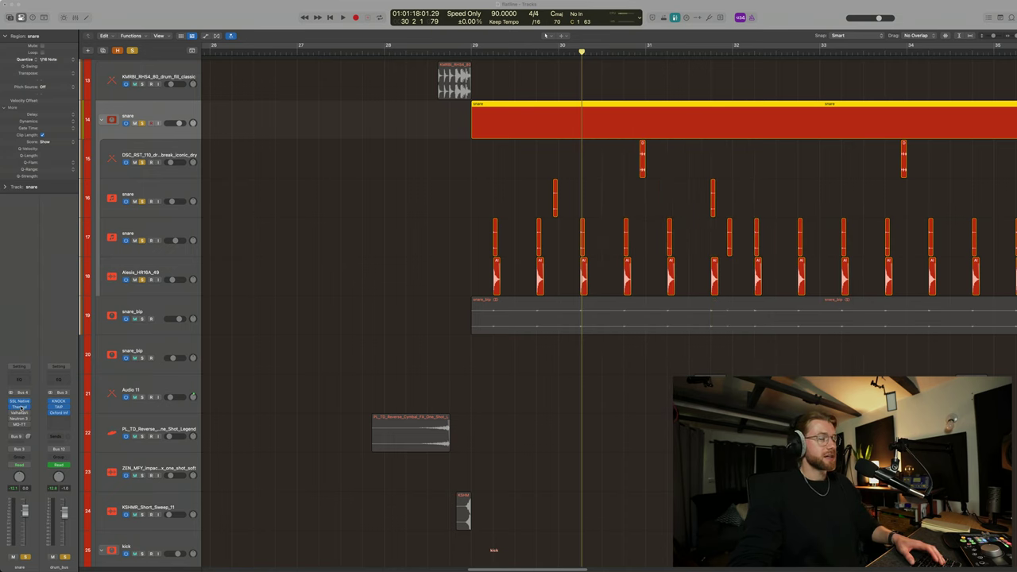
Open Thermal on the snare, set Dry/Wet to 75, nudge the XY control to 8/93, and play
key("v")
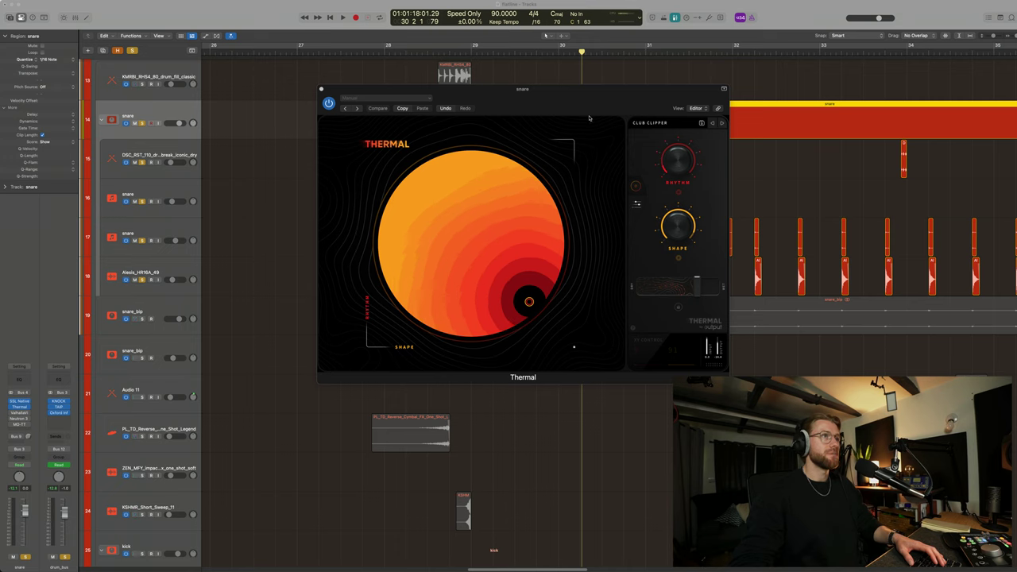
left_click_drag(609, 103, 528, 159)
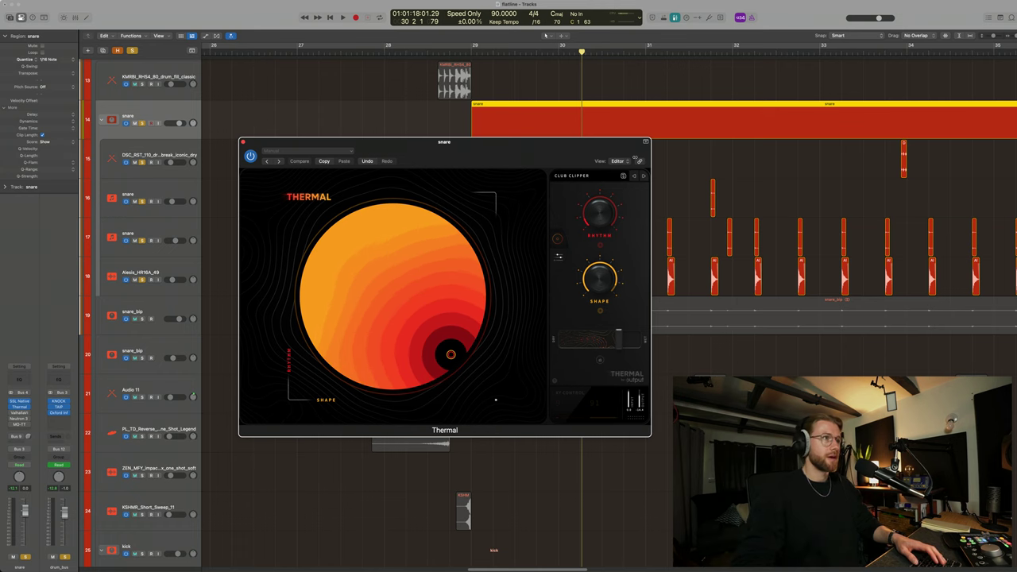
left_click_drag(450, 156, 625, 126)
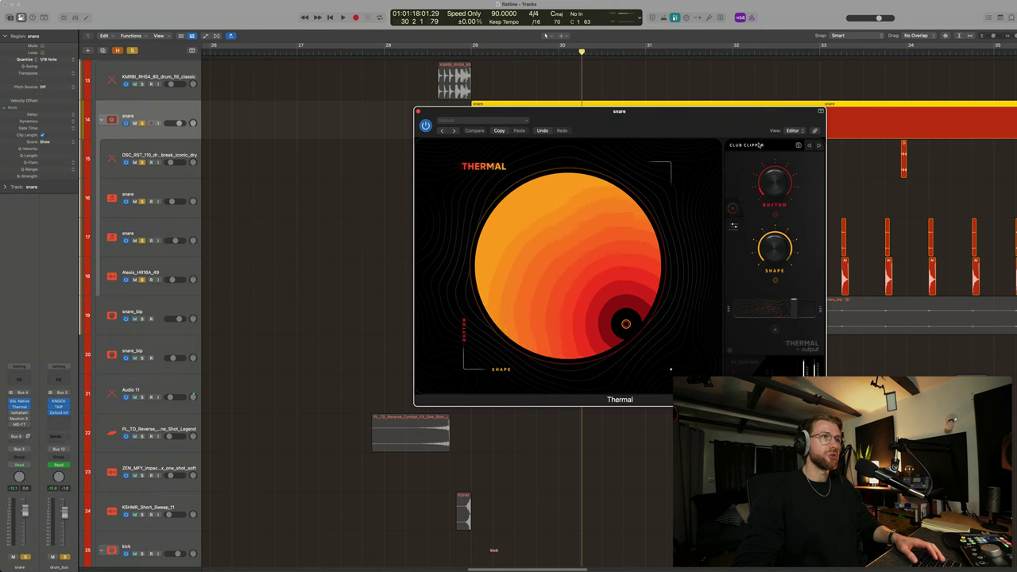
left_click_drag(798, 312, 784, 324)
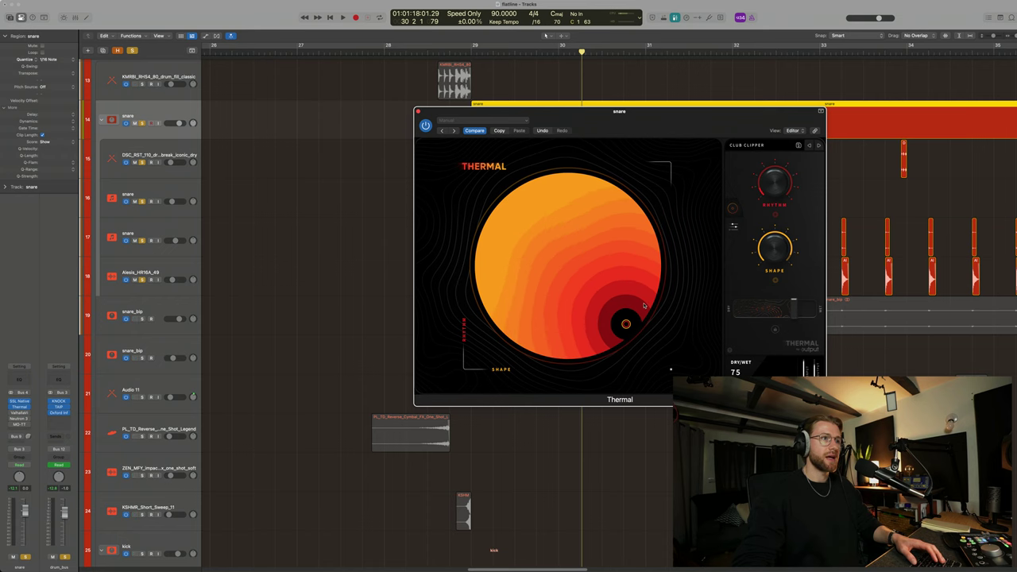
mouse_move(625, 324)
left_click_drag(625, 324, 626, 324)
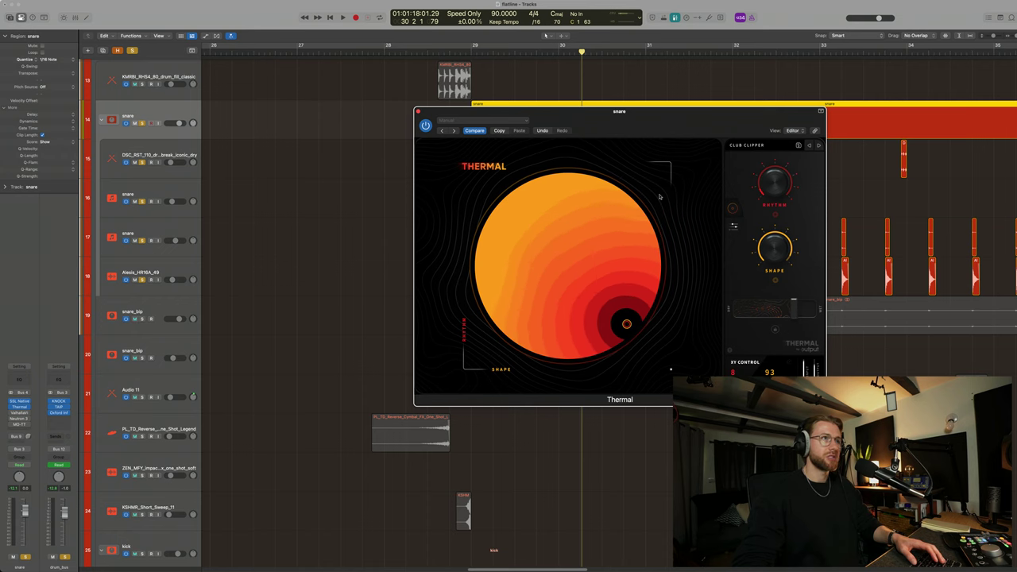
left_click_drag(705, 120, 824, 177)
key("space")
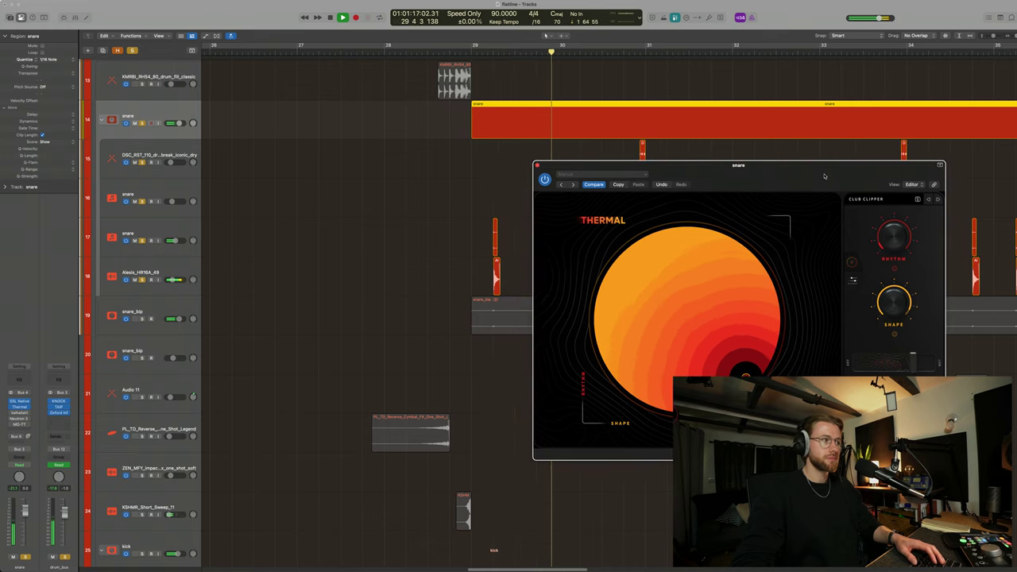
Stop playback, check the ValhallaVi insert on the snare strip, and close Thermal
key("space")
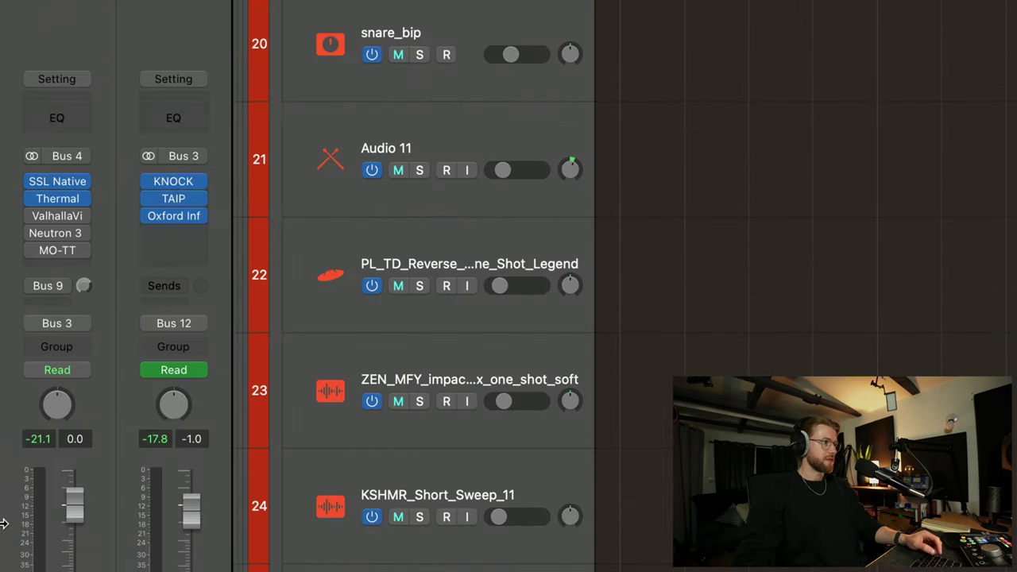
mouse_move(37, 220)
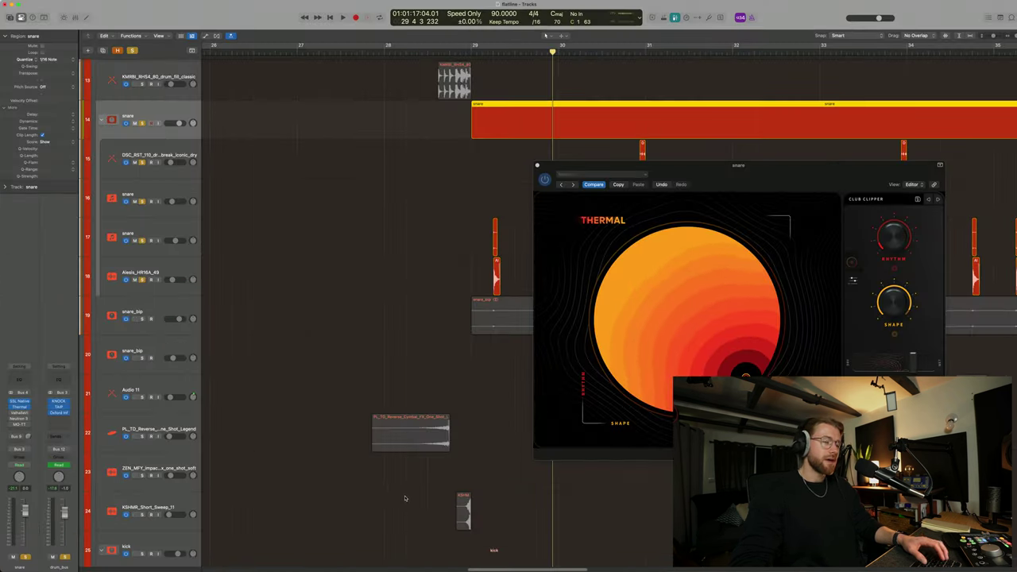
left_click(538, 166)
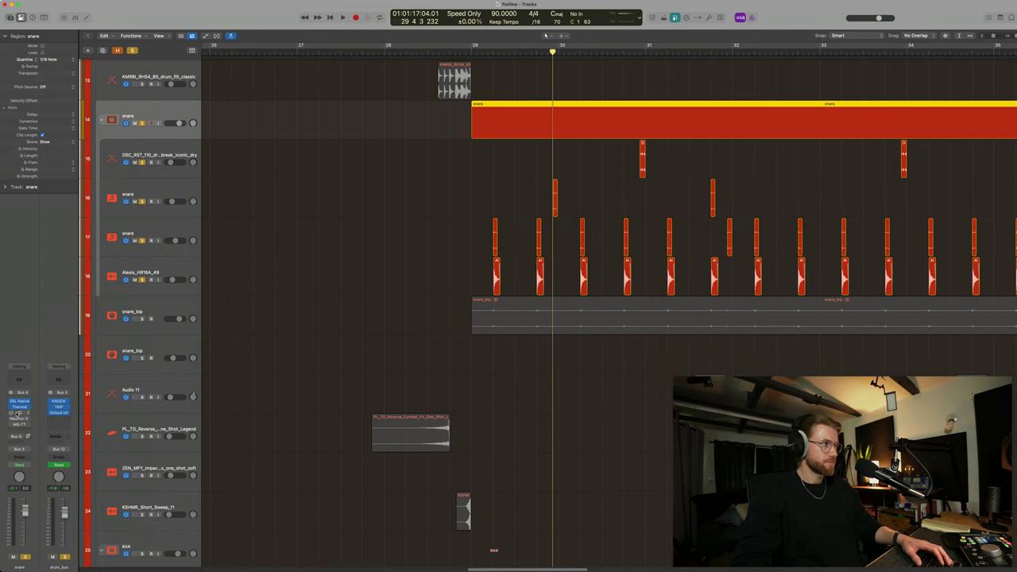
Audition the snare's ValhallaVintageVerb (Nonlin, 1980s, 4.00 s decay, 22.7% mix), then close it
left_click(17, 413)
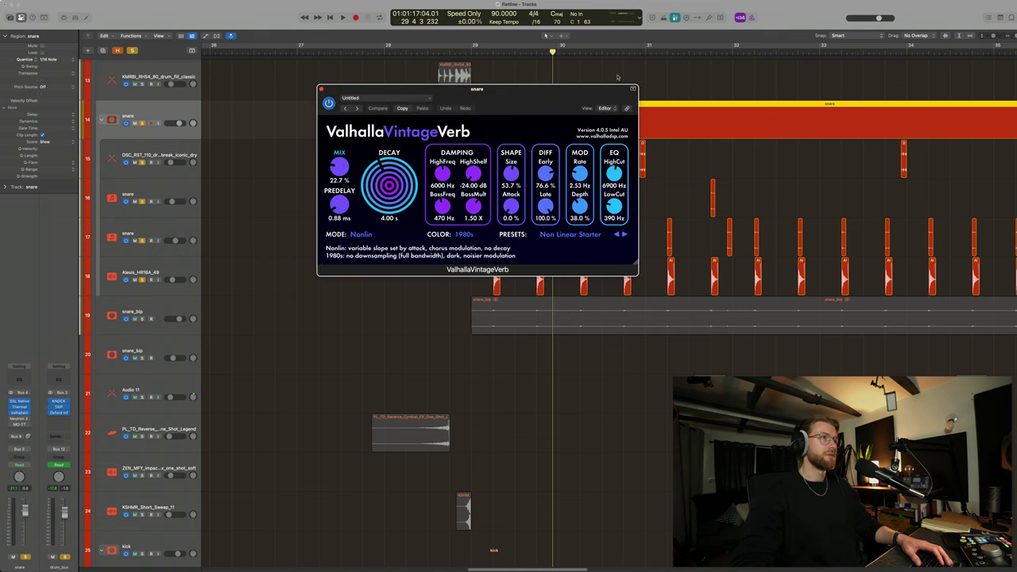
left_click_drag(574, 101, 419, 122)
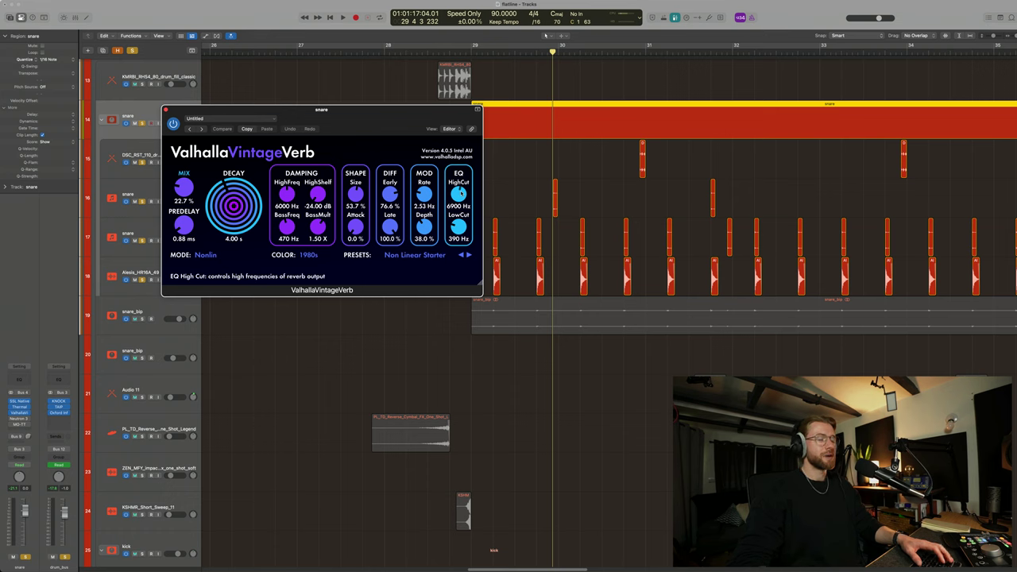
key("space")
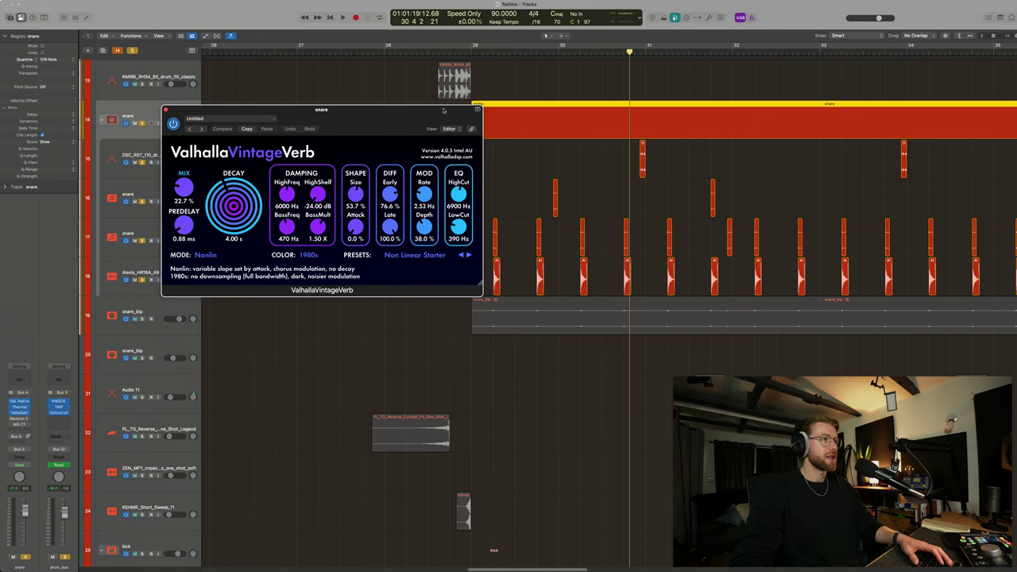
left_click_drag(383, 122, 452, 116)
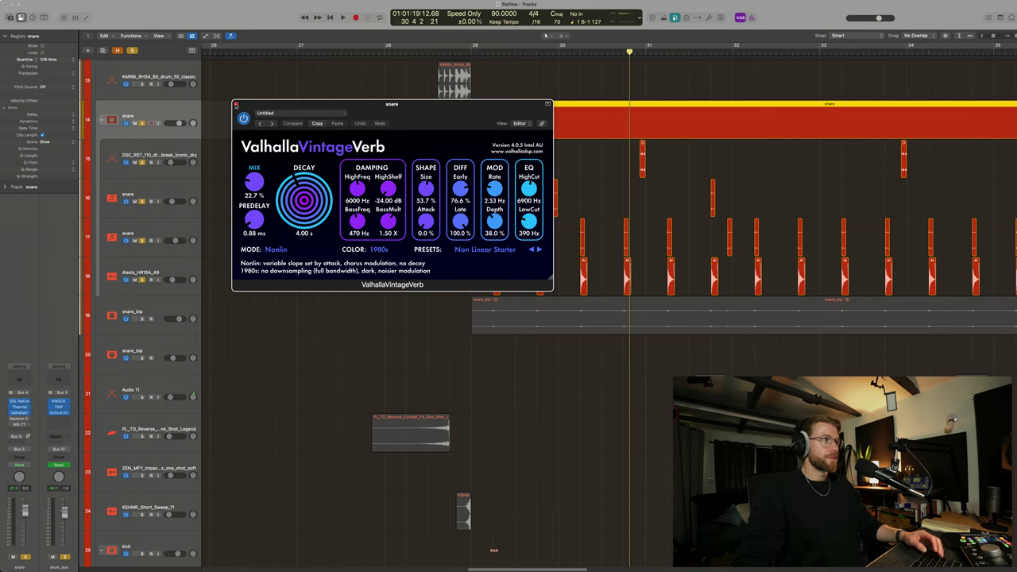
left_click(236, 104)
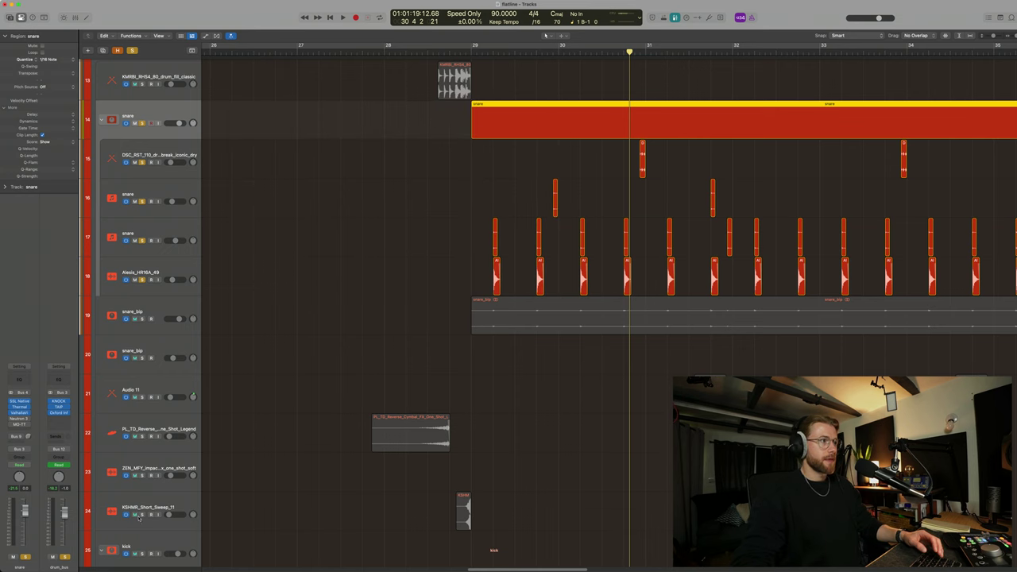
Open the snare's Neutron 3 EQ and add a narrow -7.9 dB cut near 422 Hz
left_click(20, 419)
left_click_drag(590, 100, 385, 184)
left_click(236, 244)
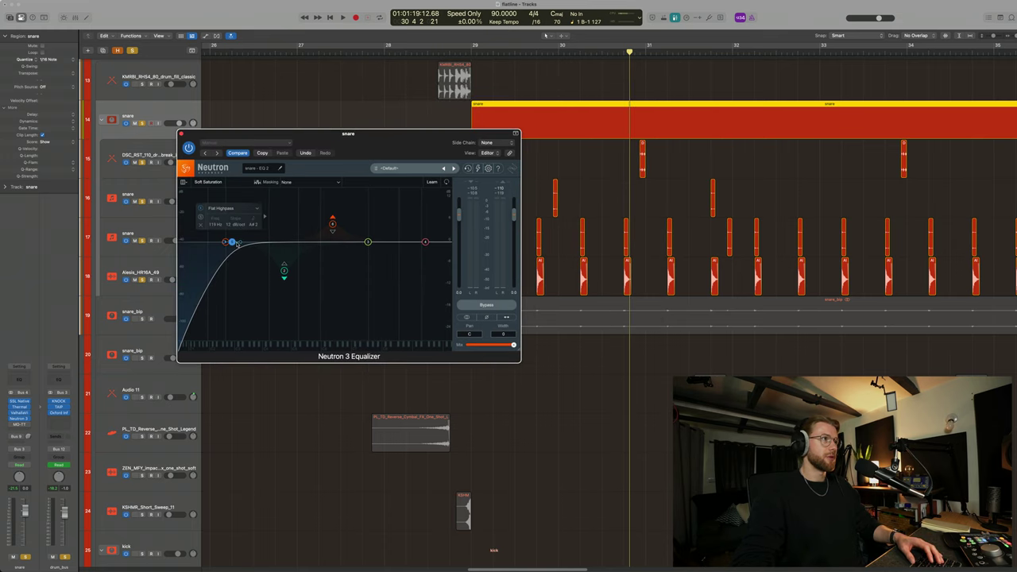
left_click(284, 270)
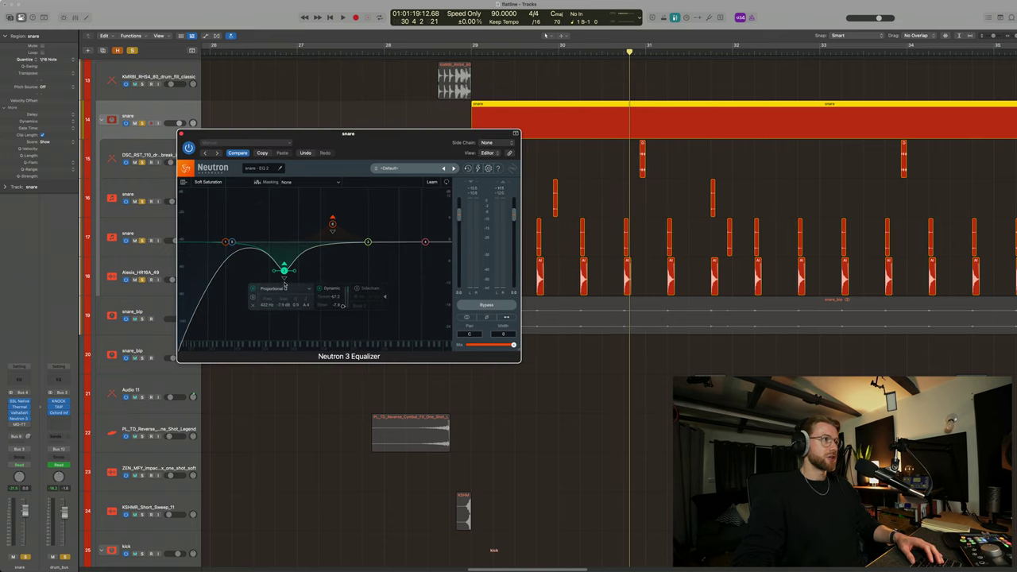
scroll(285, 278, "up", 5)
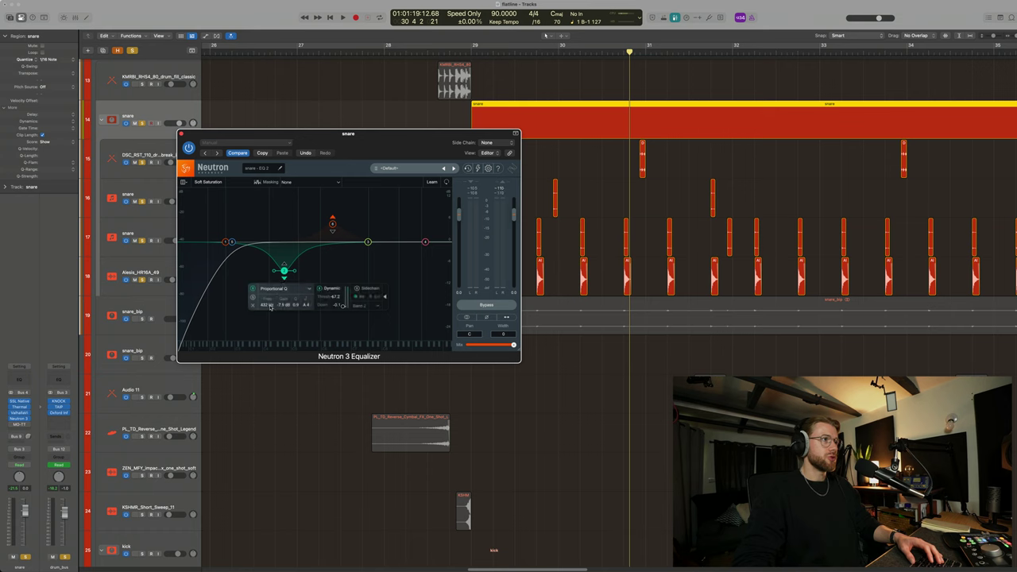
Audition the EQ, recheck the boost and 422 Hz cut bands, and close Neutron 3
left_click(332, 225)
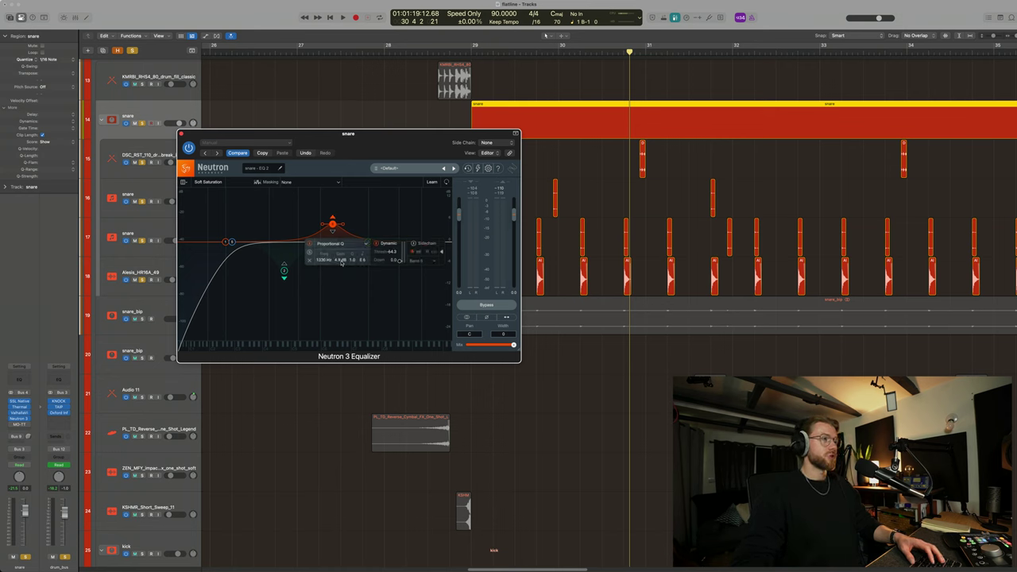
key("space")
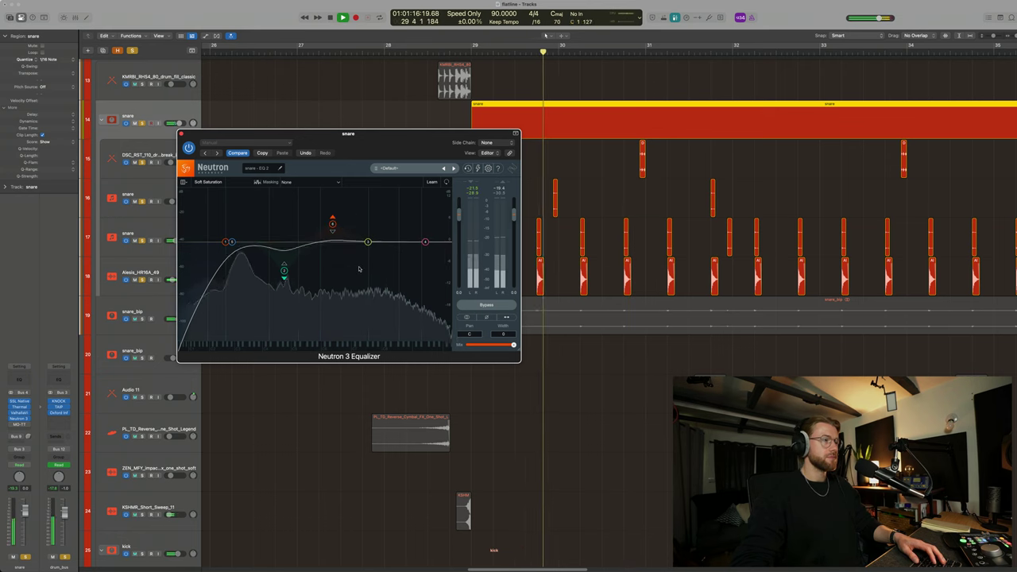
key("space")
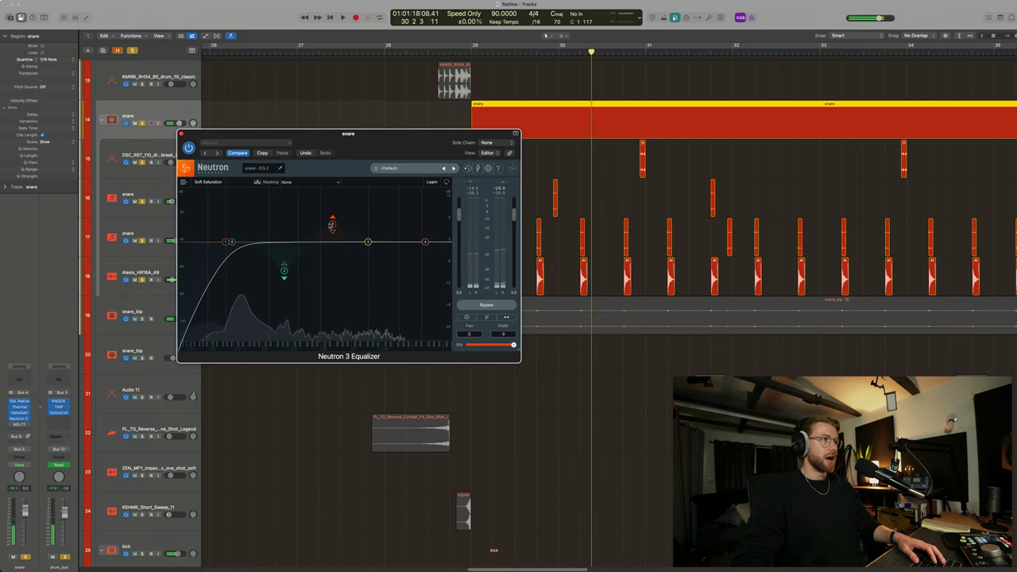
left_click(332, 225)
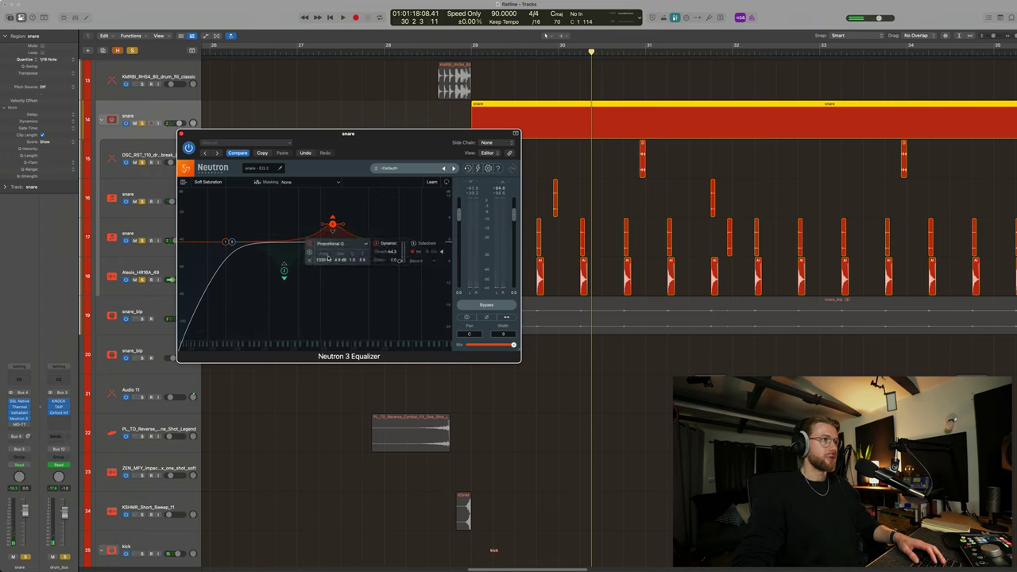
left_click(284, 271)
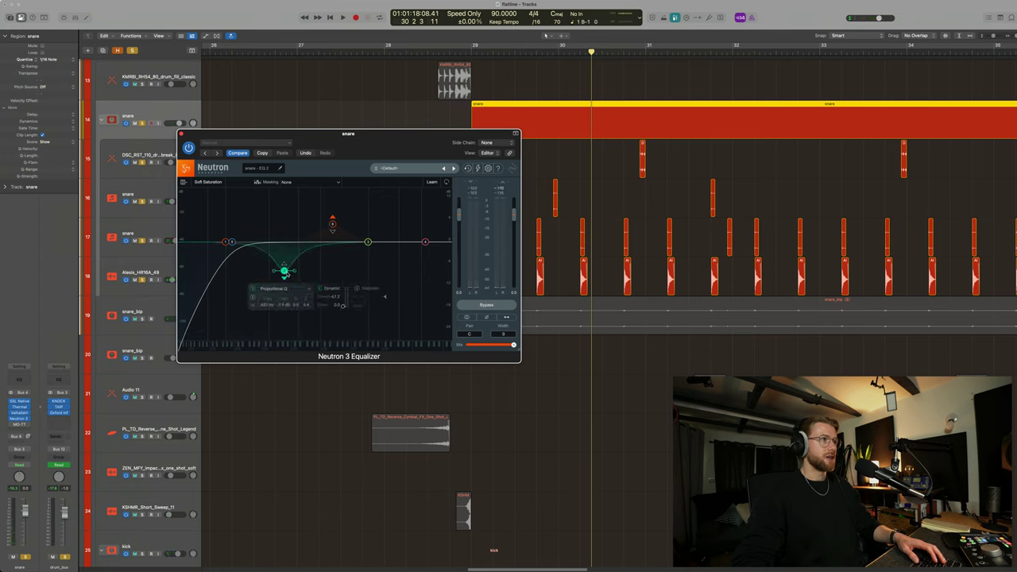
key("super+w")
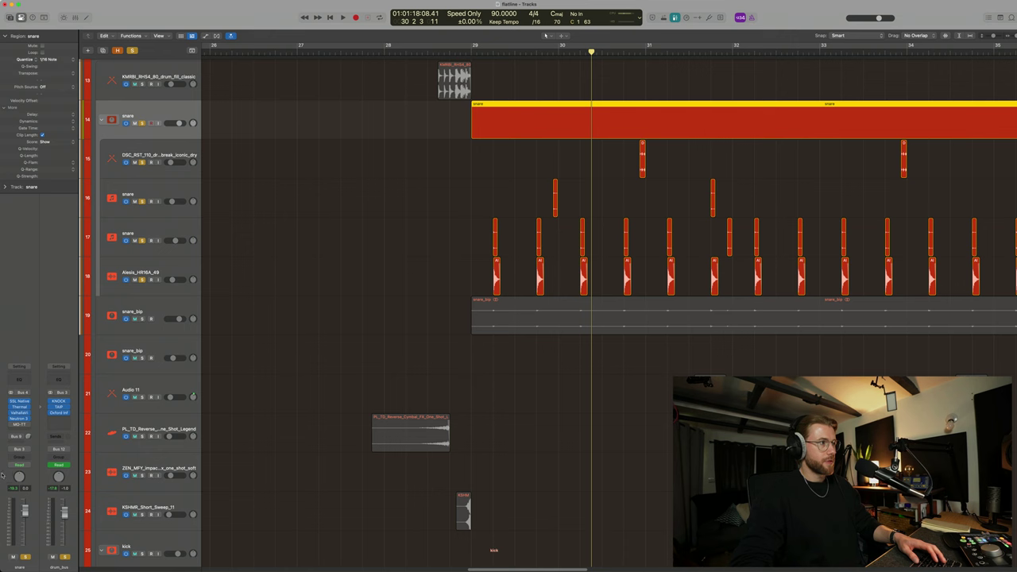
Open MO-TT and insert Xfer Records OTT in the slot below it
left_click(18, 424)
left_click_drag(549, 94, 438, 170)
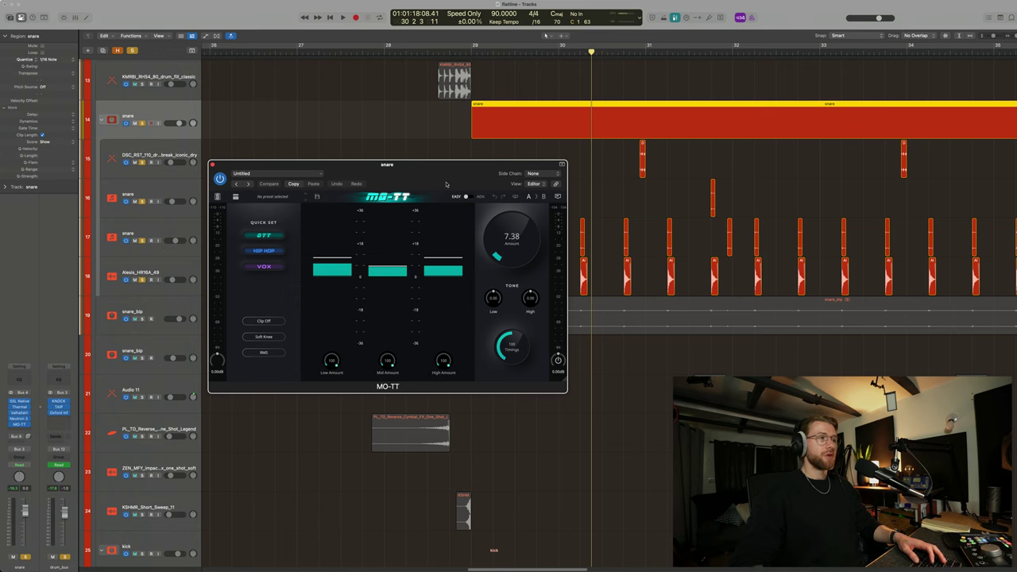
left_click_drag(446, 185, 450, 194)
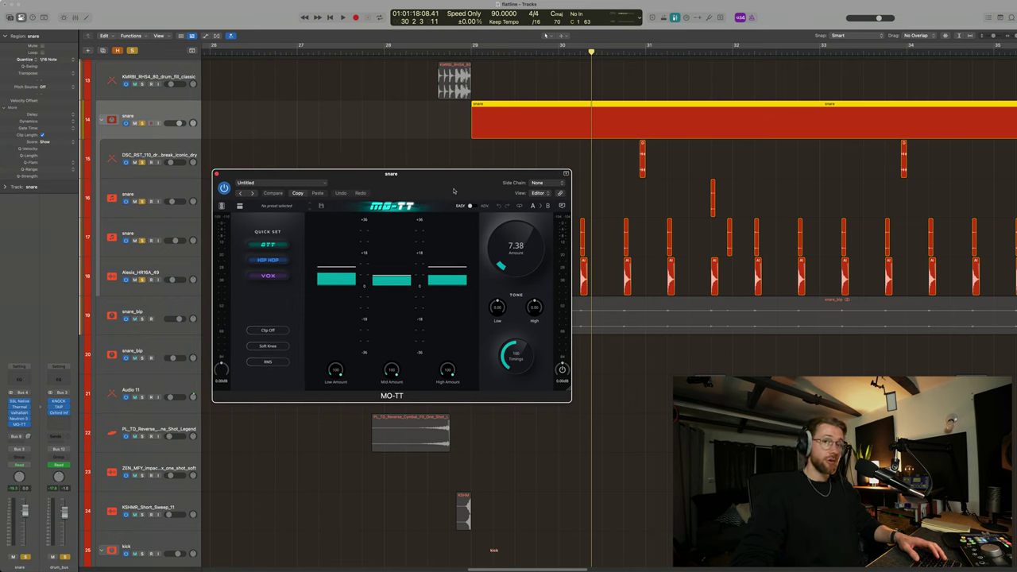
left_click(28, 431)
mouse_move(35, 559)
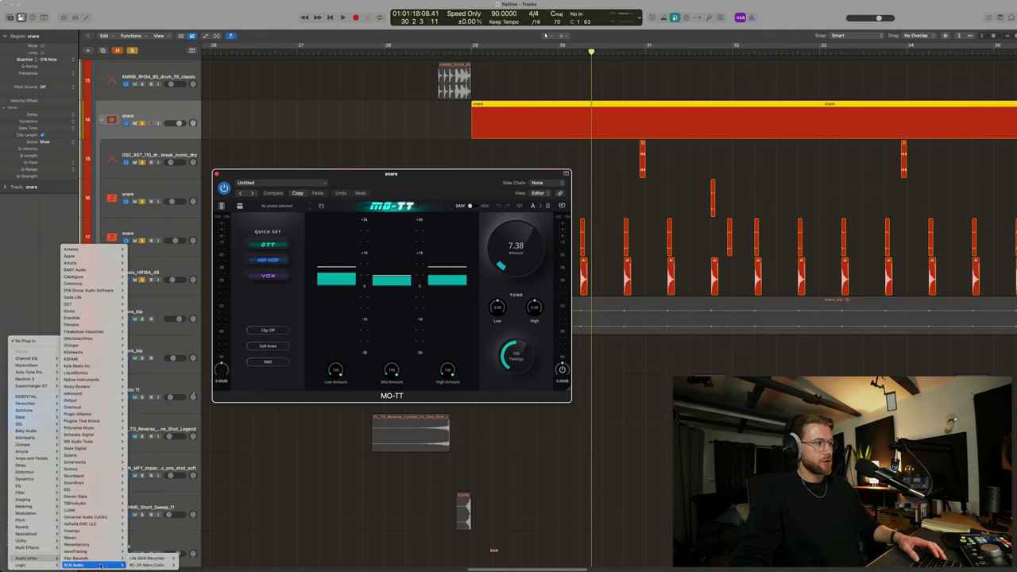
mouse_move(101, 559)
left_click(134, 559)
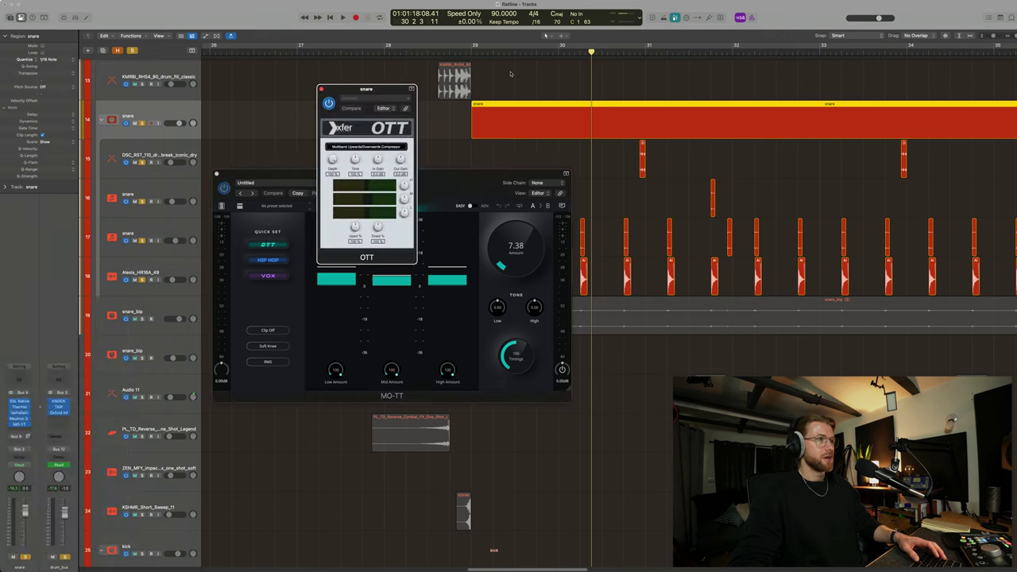
Close the OTT and MO-TT windows, leaving MO-TT's Amount at 7.38
left_click_drag(397, 92, 726, 157)
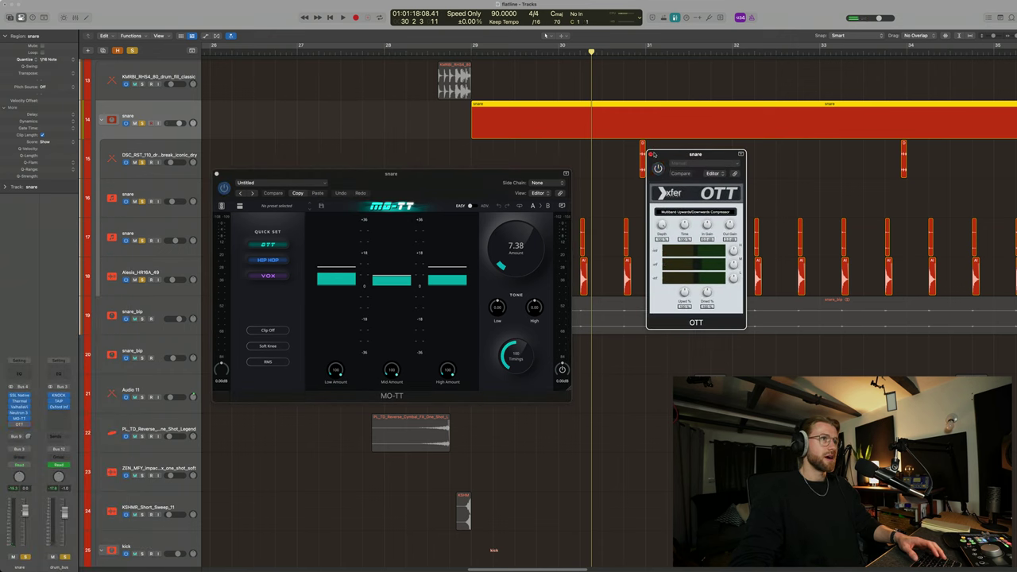
left_click(651, 155)
left_click_drag(490, 183, 496, 164)
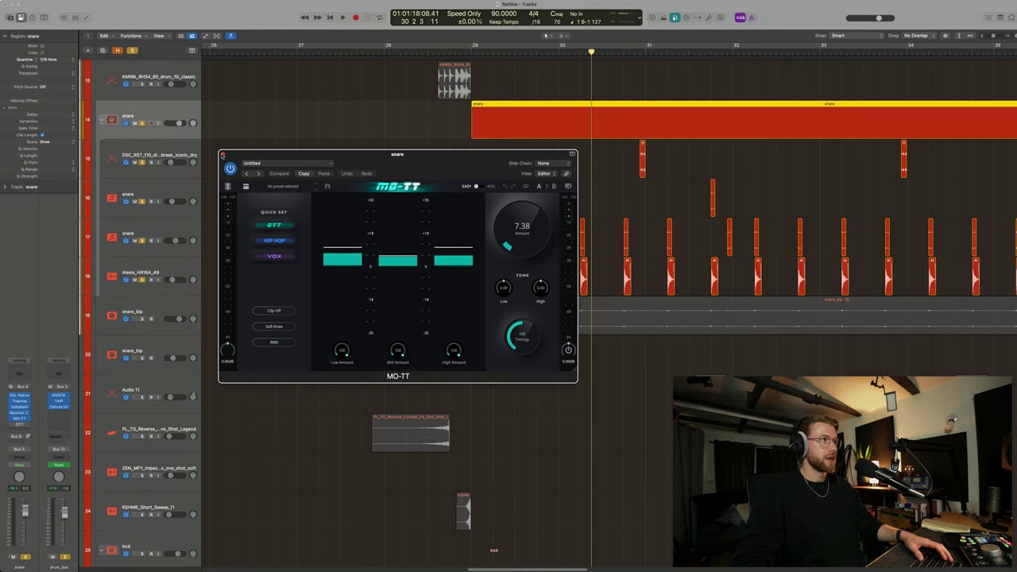
left_click(223, 154)
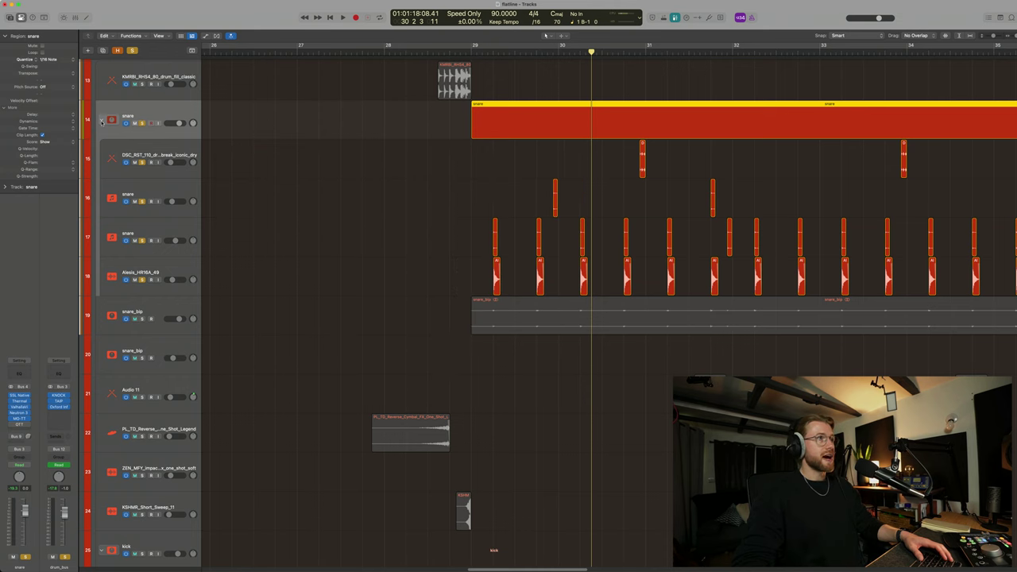
Collapse the snare stack, unsolo and mute it, then solo and select snare_blip's region
left_click(101, 121)
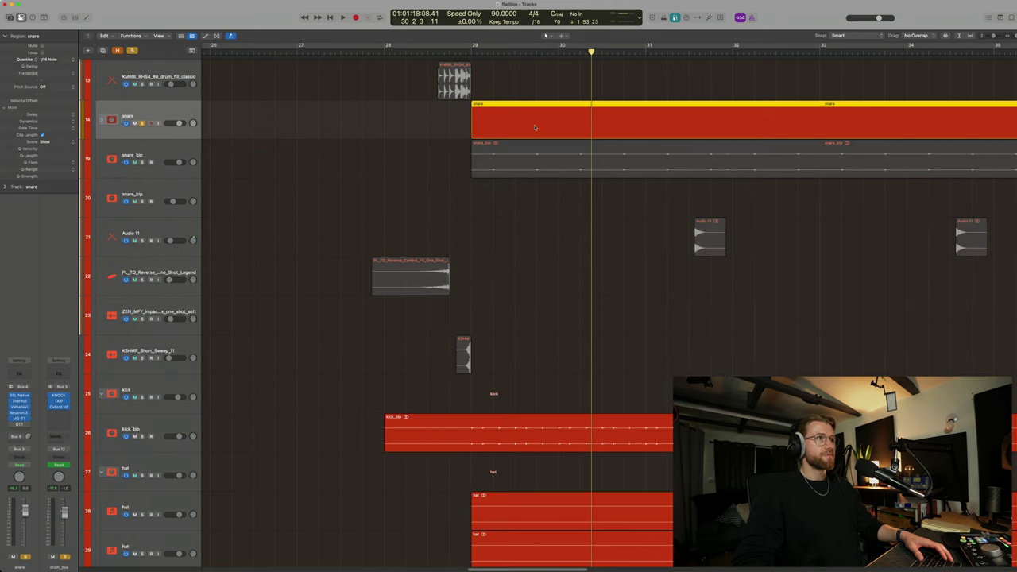
left_click(142, 123)
left_click(136, 123)
left_click(142, 162)
left_click(155, 171)
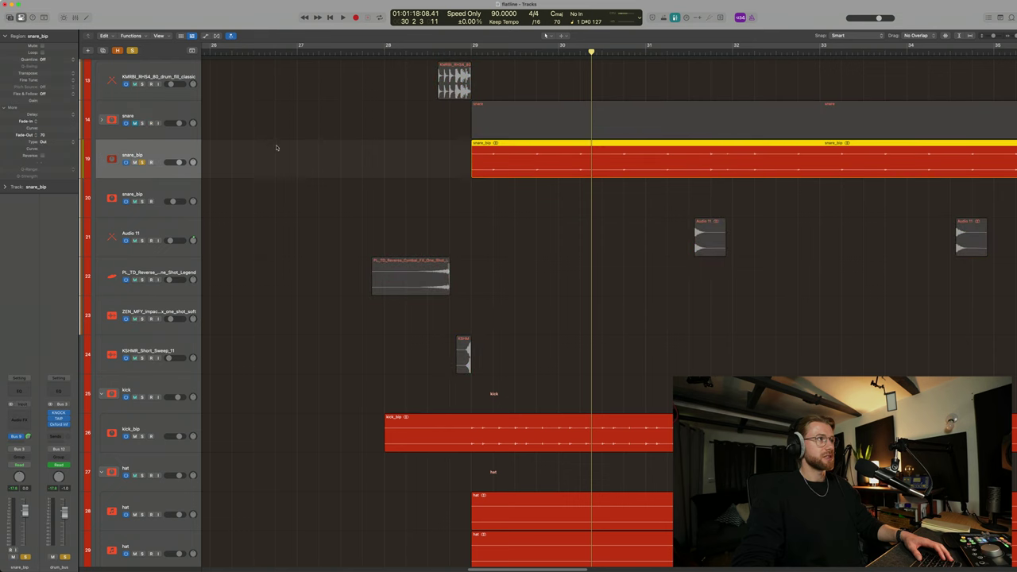
Zoom to fit the snare_blip region and enlarge its waveforms
key("z")
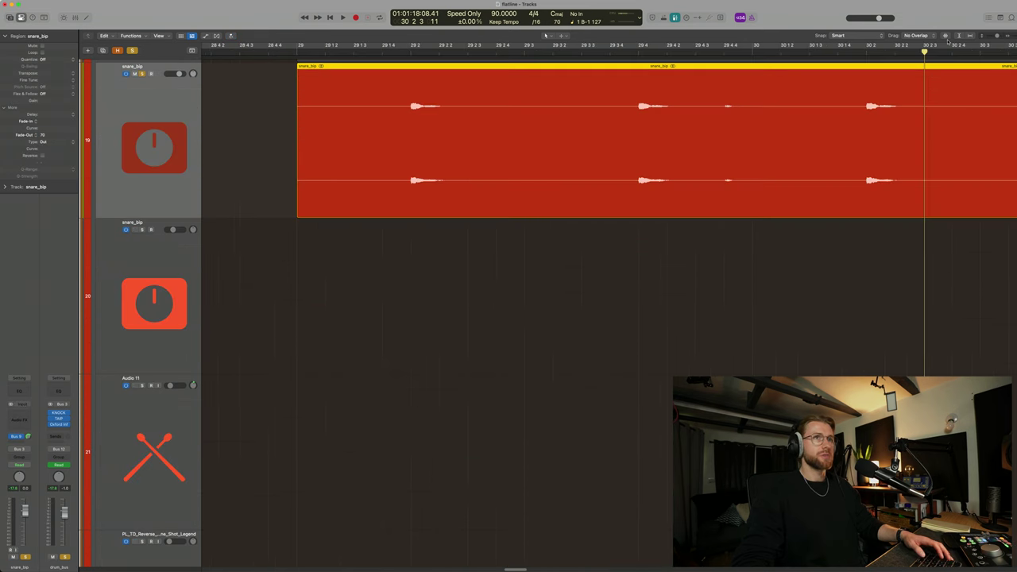
left_click(945, 35)
scroll(743, 329, "up", 3)
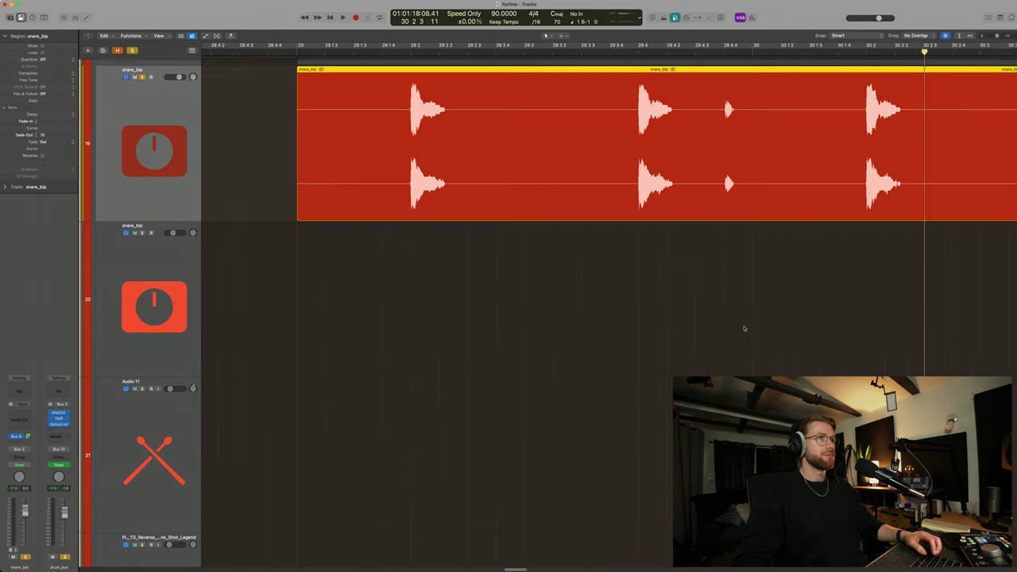
scroll(745, 329, "up", 2)
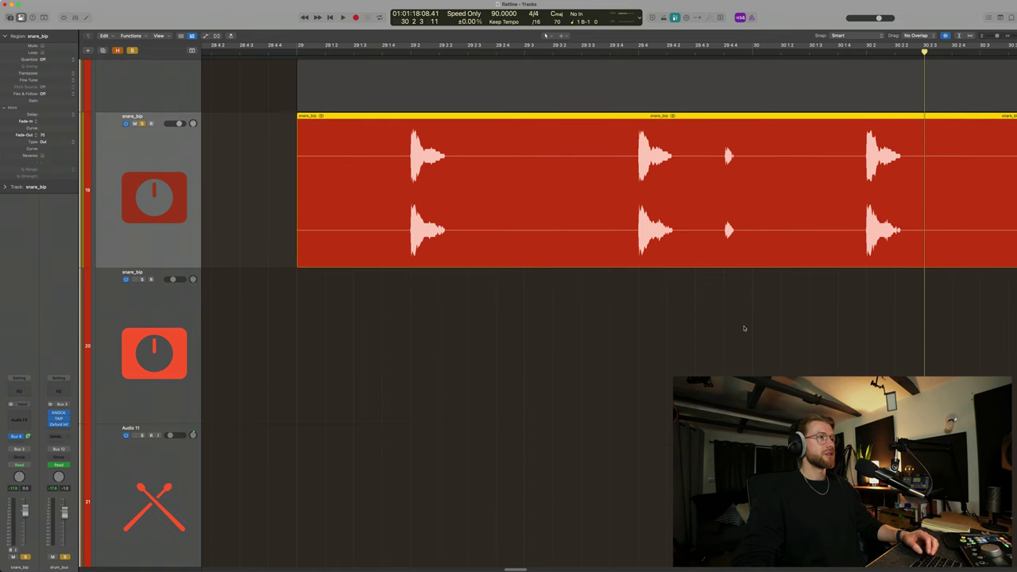
key("super+Left")
key("super+Left")
key("super+Left")
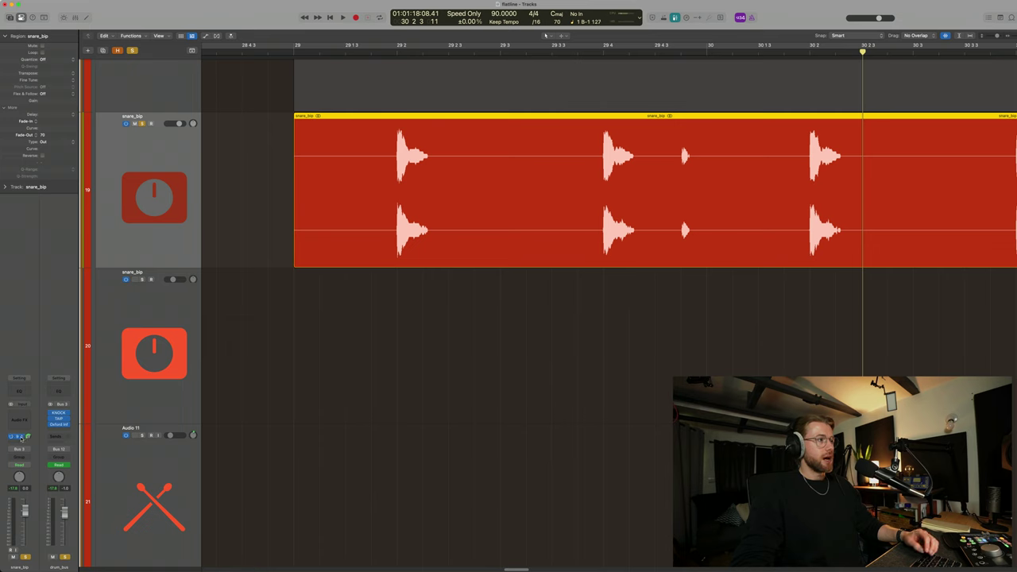
Send snare_blip to the Bus 8 reverb and audition it
left_click(21, 438)
left_click(40, 308)
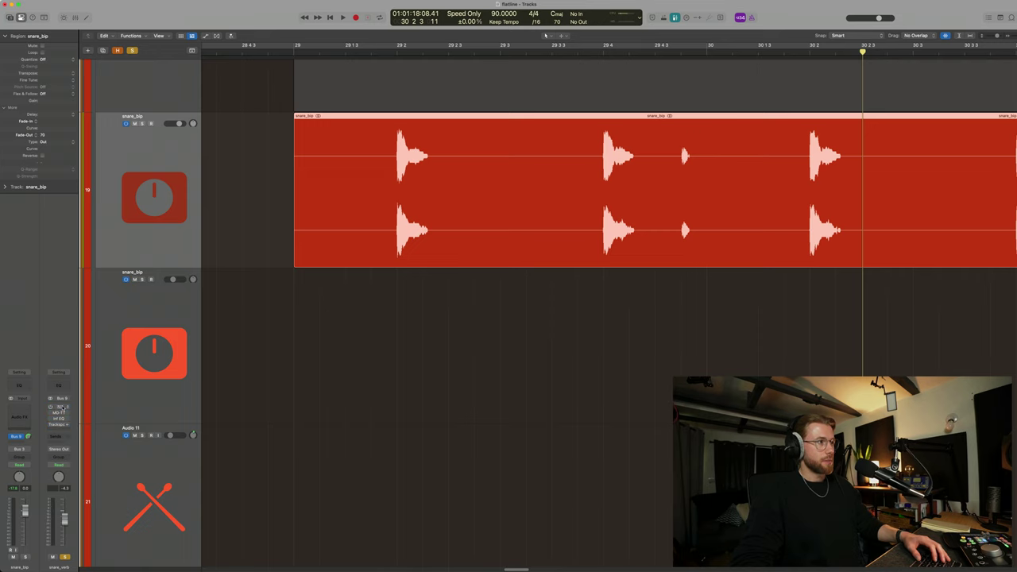
key("space")
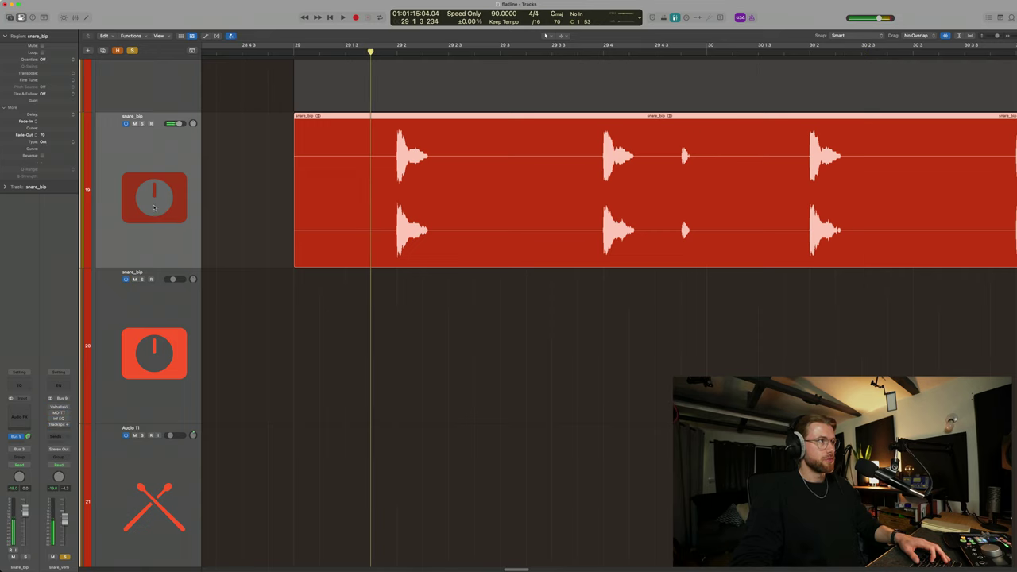
Solo snare_blip and play its hits from bar 29 to bar 30, zooming in on them
key("super+Up")
key("super+Up")
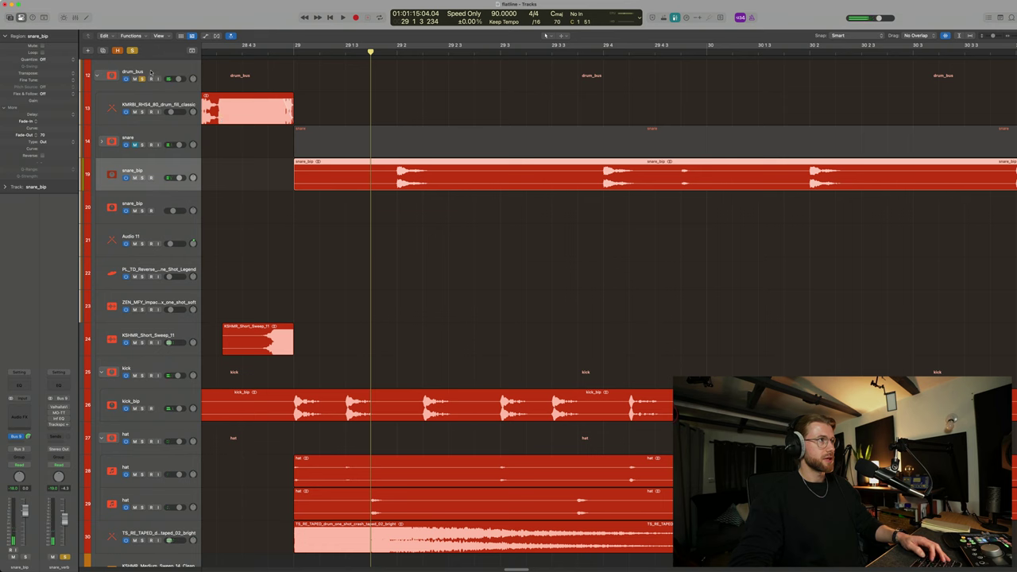
key("s")
key("space")
key("super+Down")
key("super+Down")
key("super+Right")
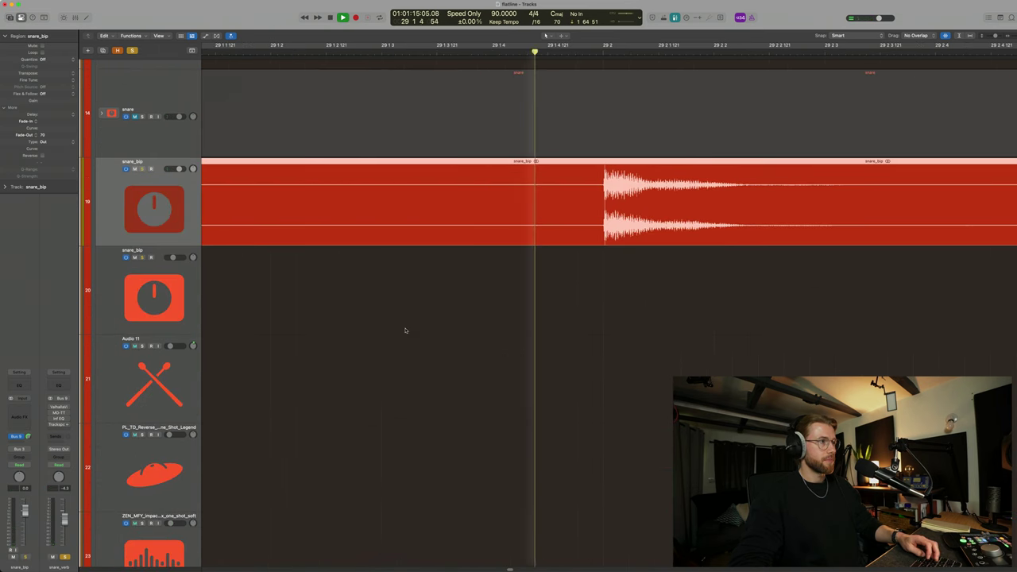
key("super+Left")
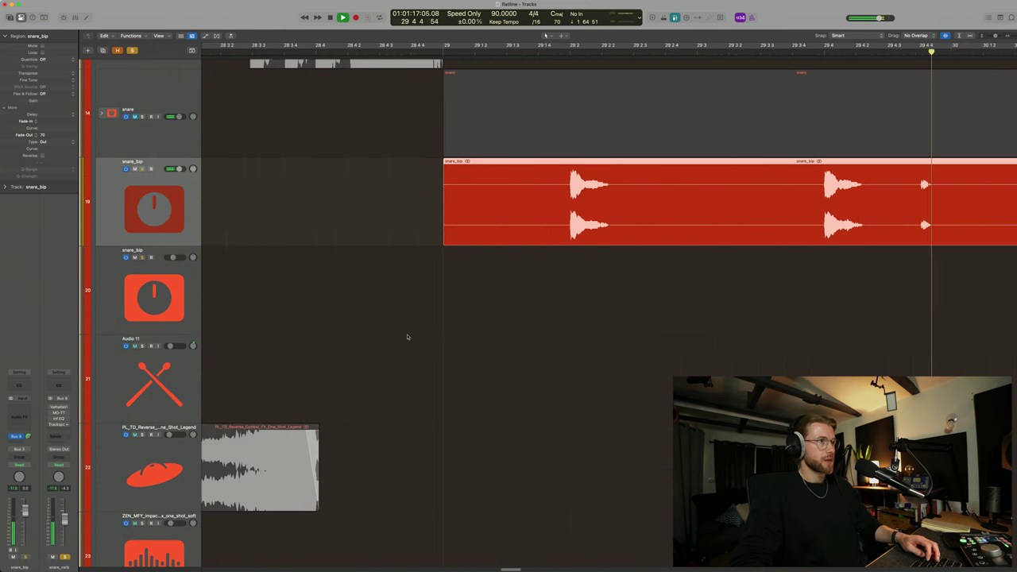
key("space")
scroll(538, 282, "right", 3)
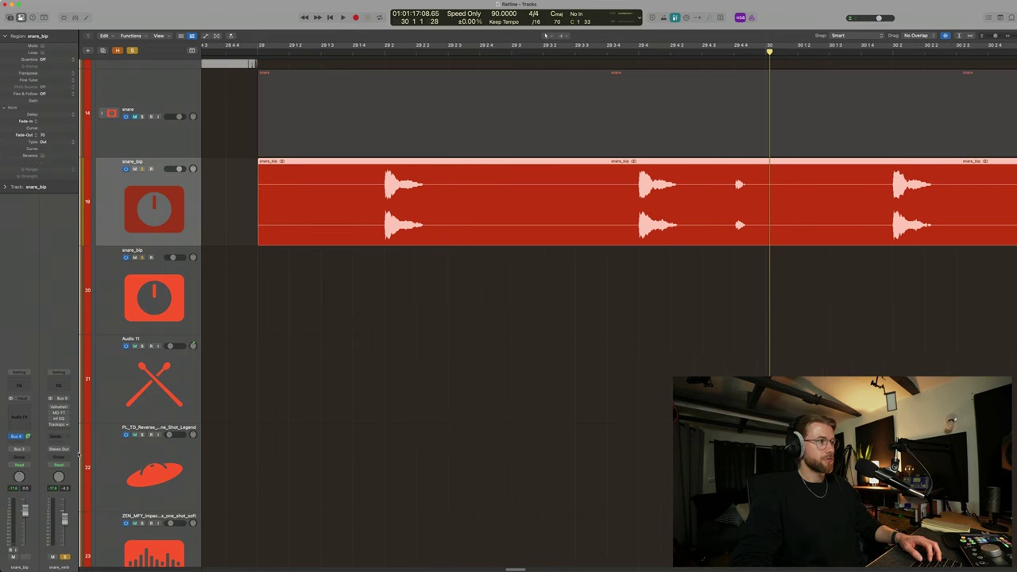
left_click(58, 407)
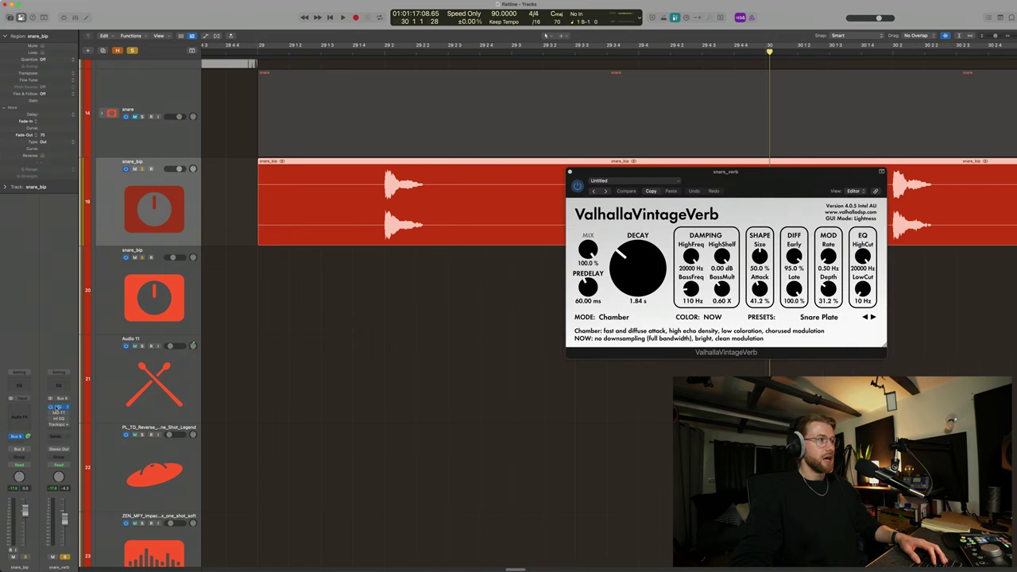
left_click_drag(767, 183, 634, 226)
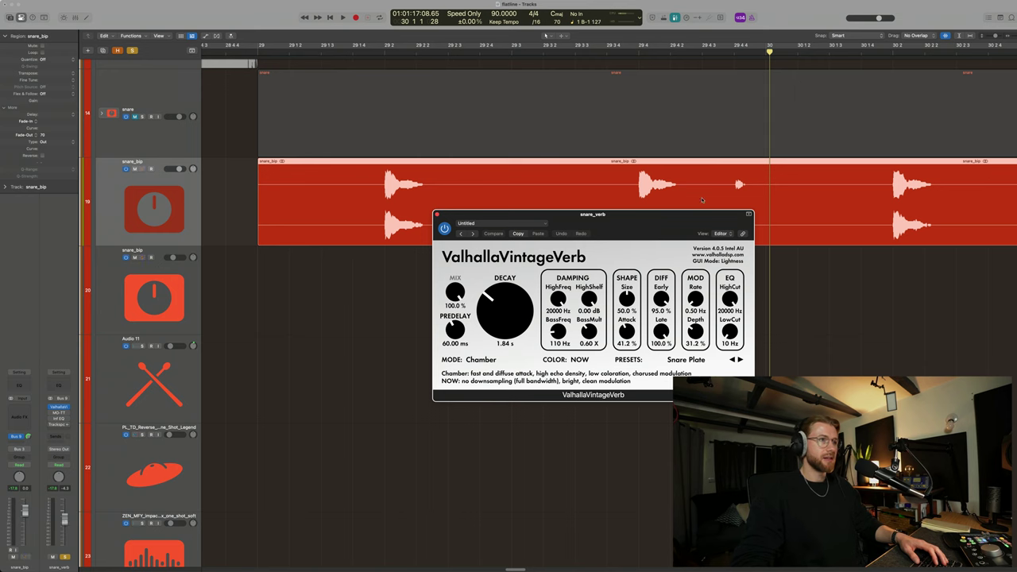
key("space")
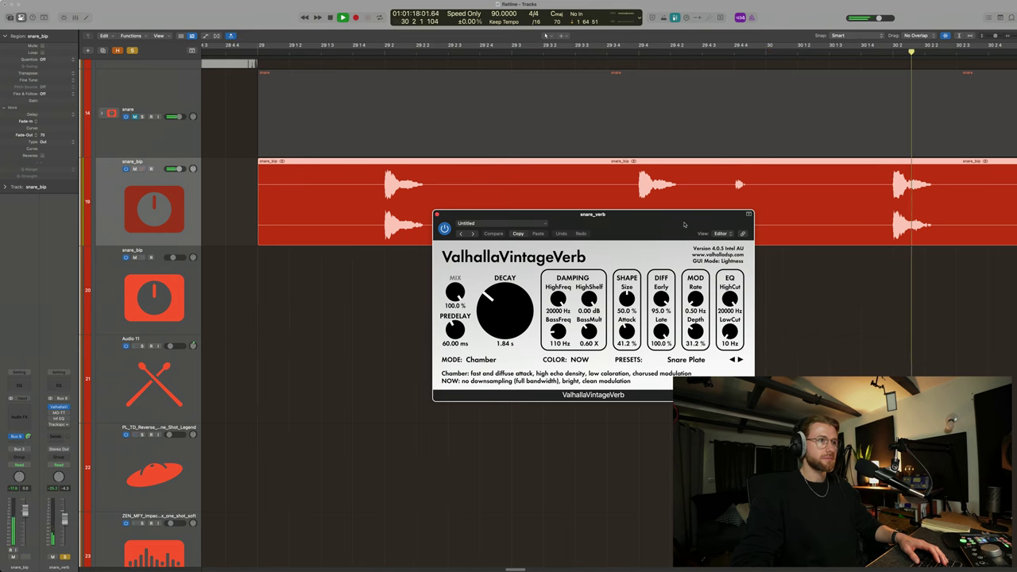
key("space")
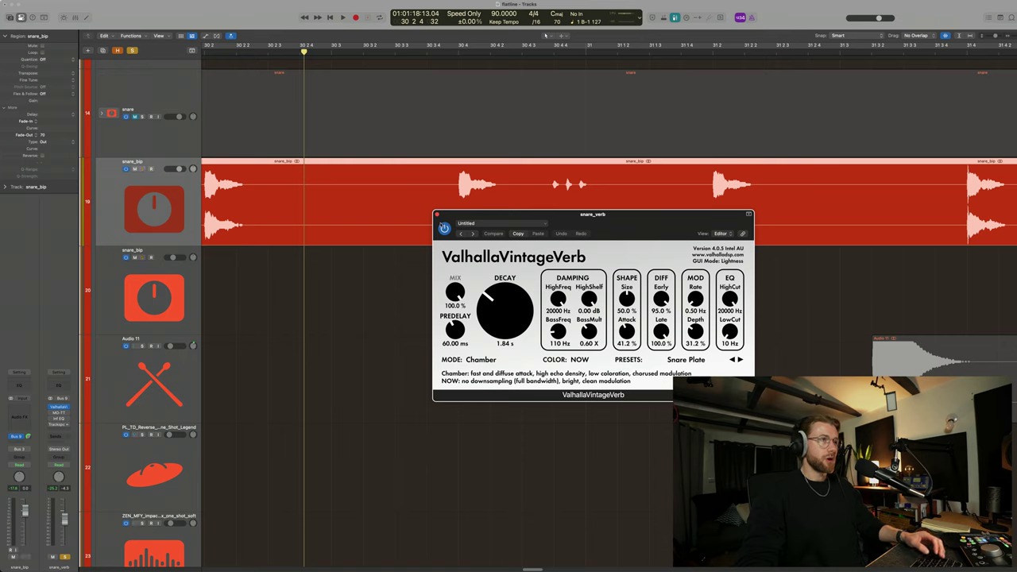
left_click(437, 216)
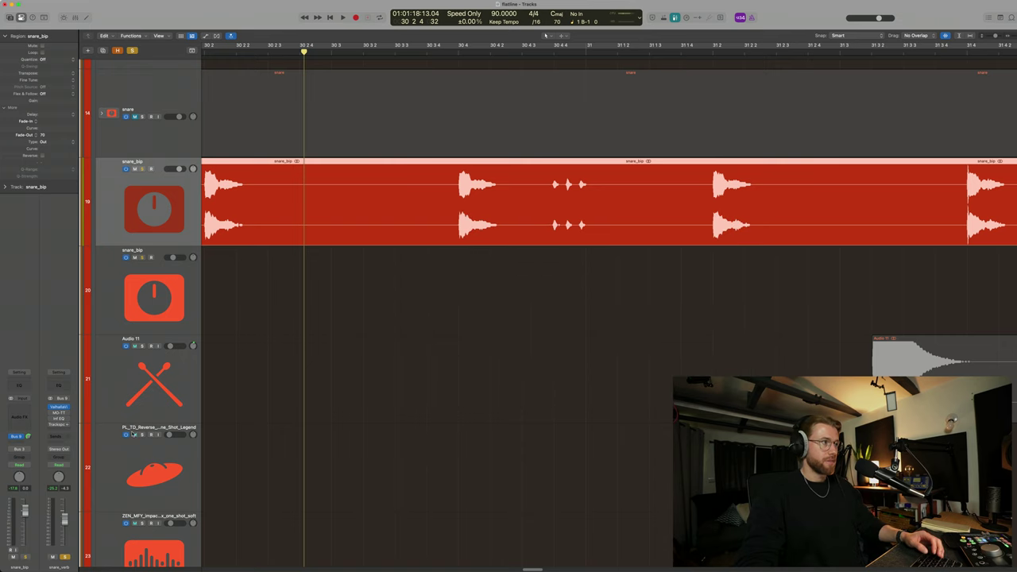
Open MO-TT on the snare_verb bus, audition the snare through it, then open Infinity EQ
left_click(58, 412)
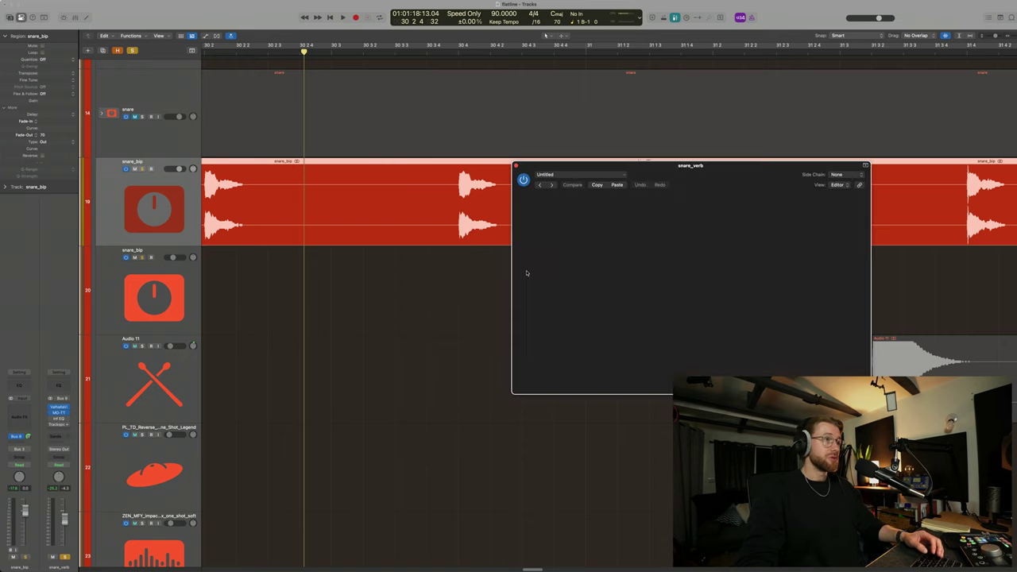
left_click_drag(765, 174, 638, 158)
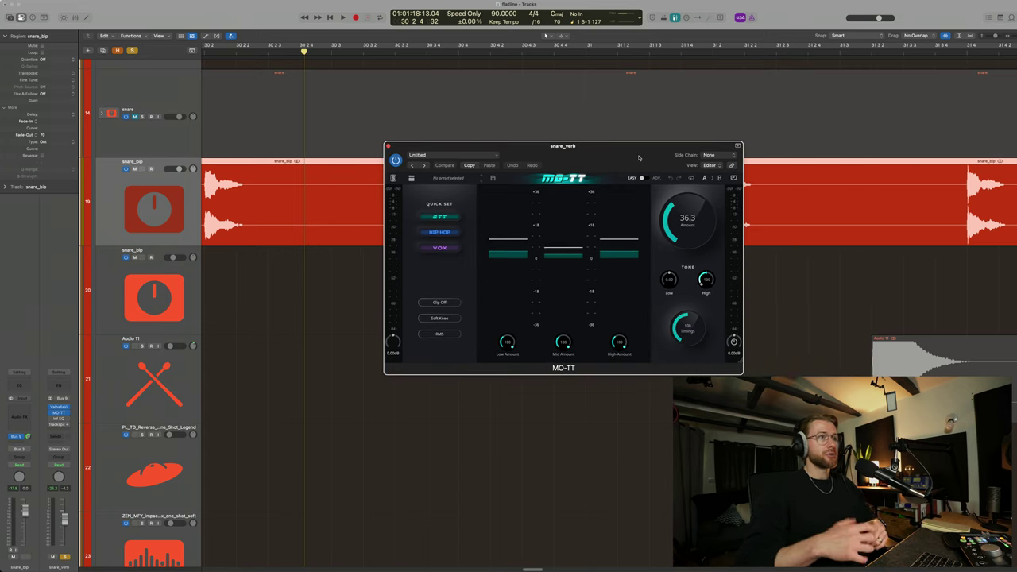
key("space")
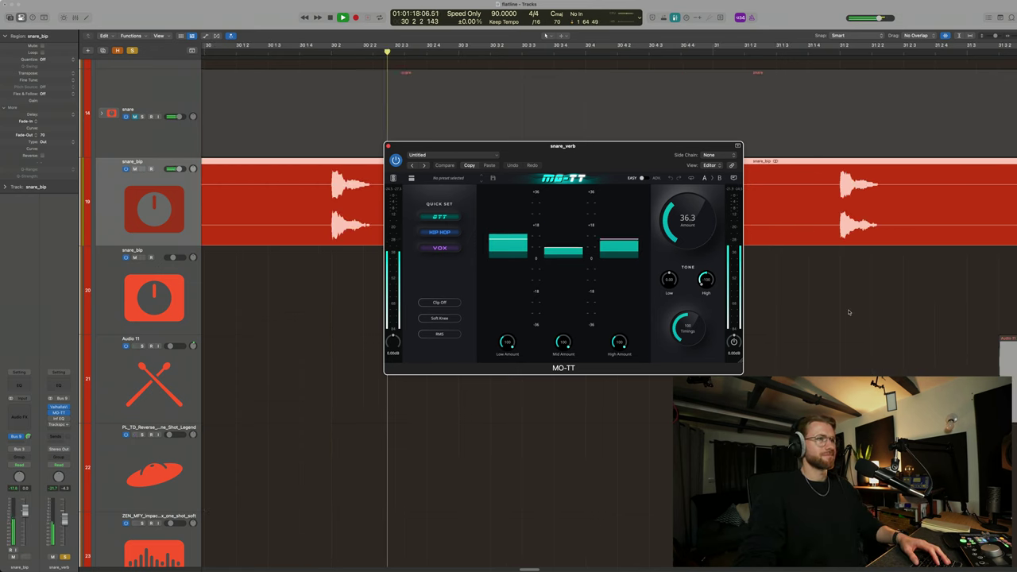
key("space")
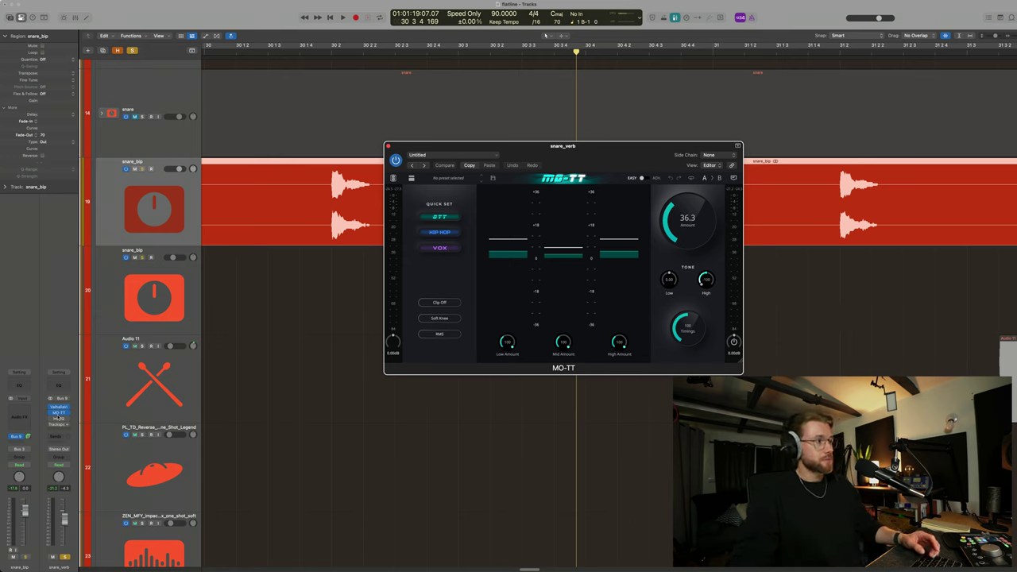
left_click(60, 419)
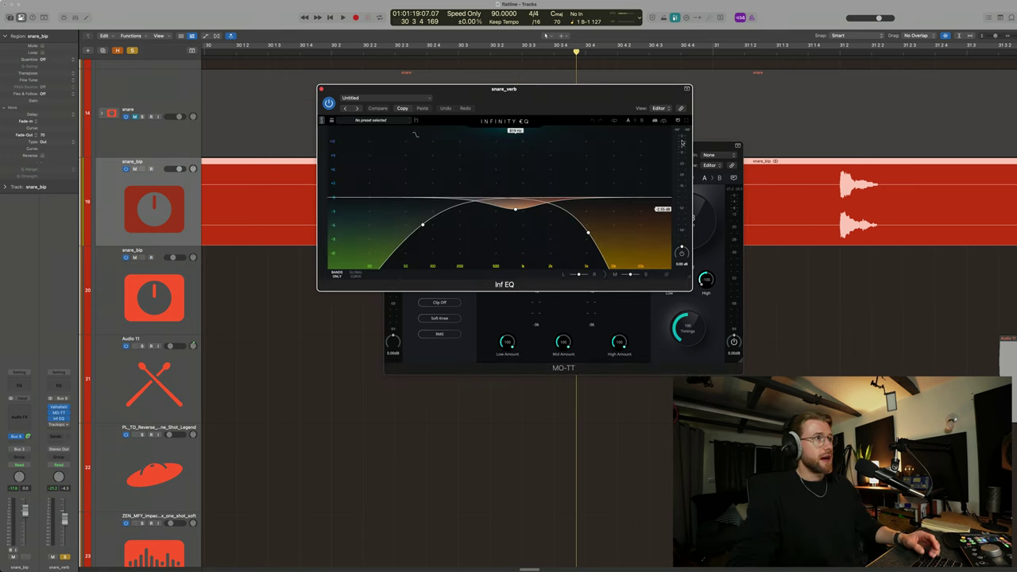
Close MO-TT, audition the snare through Infinity EQ's spectrum, then close Infinity EQ
left_click(725, 149)
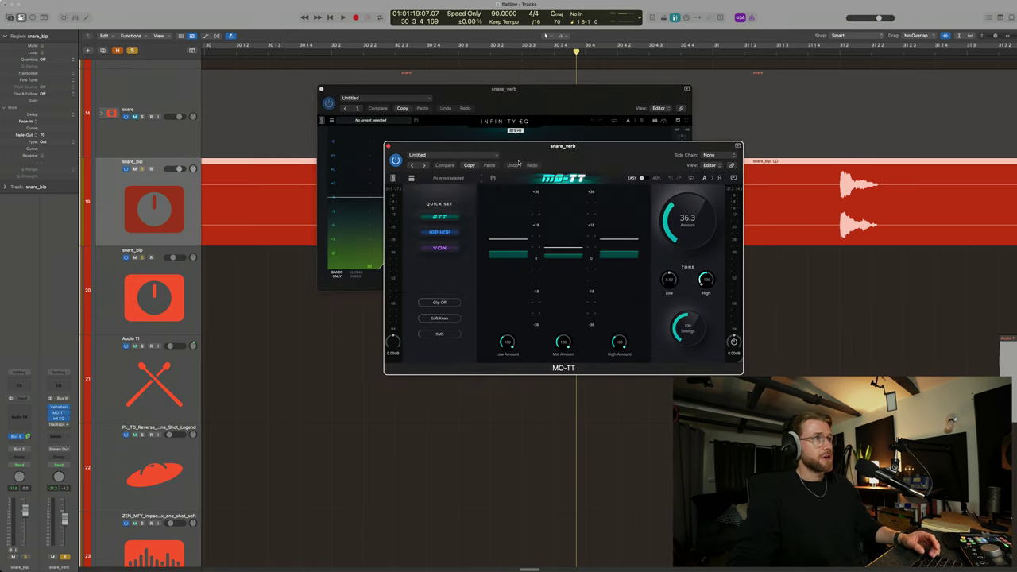
left_click(388, 147)
left_click_drag(477, 89, 584, 192)
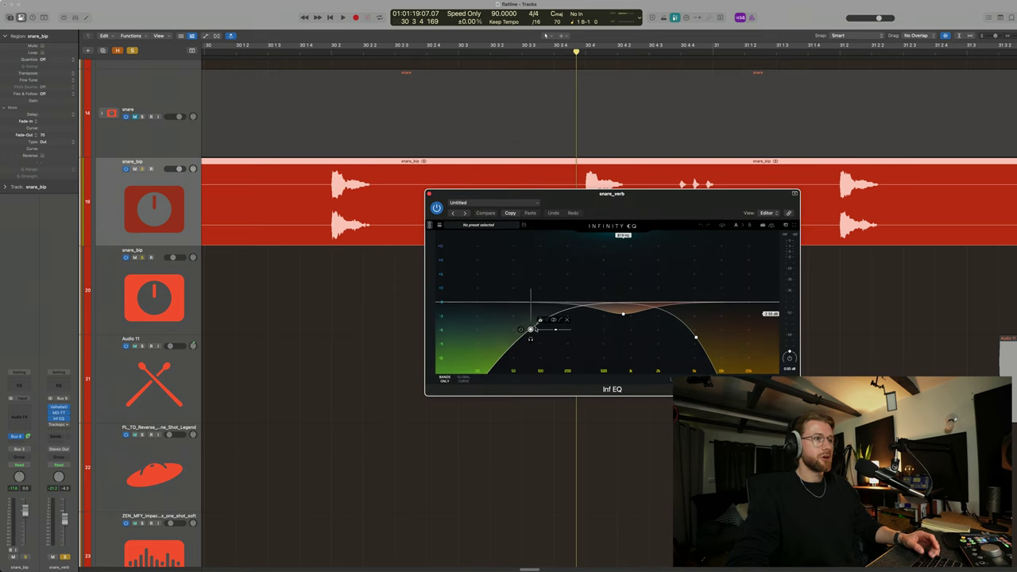
key("space")
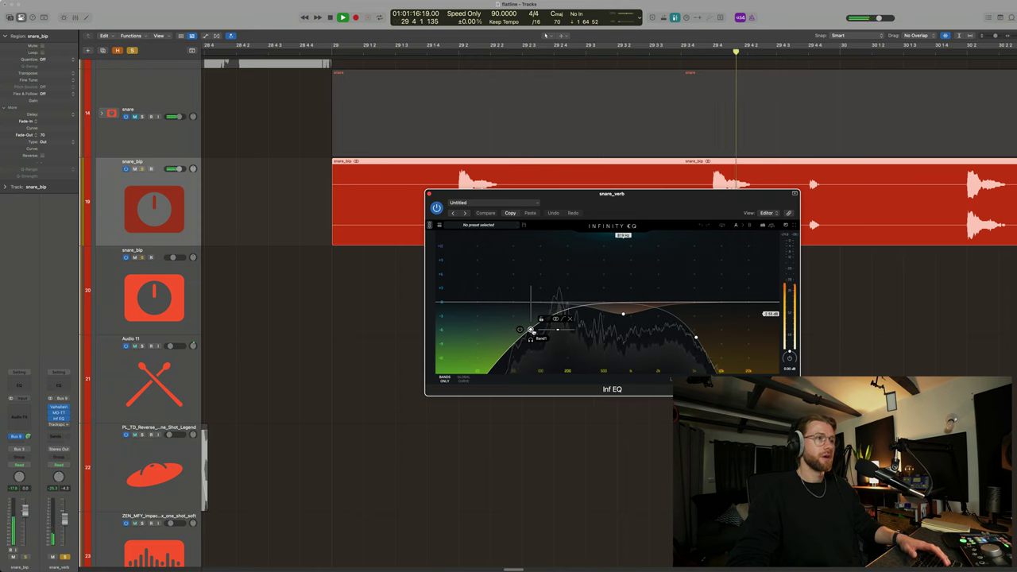
key("space")
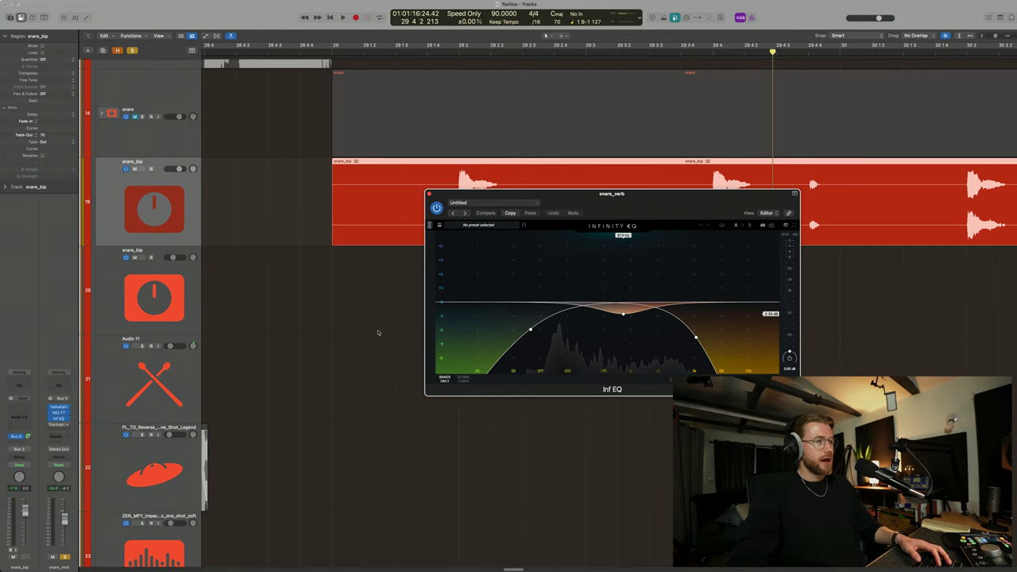
left_click_drag(537, 190, 628, 212)
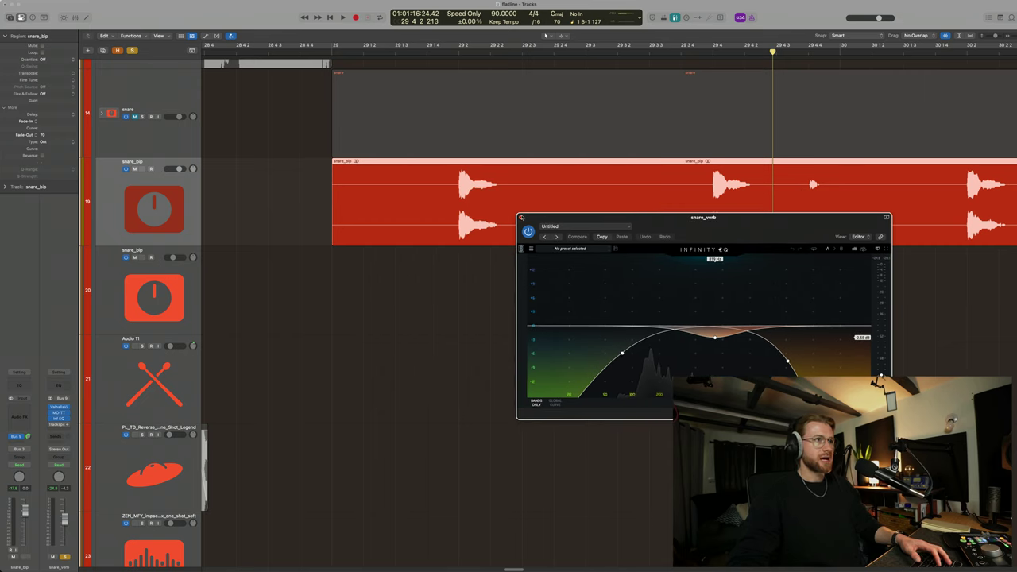
left_click(521, 217)
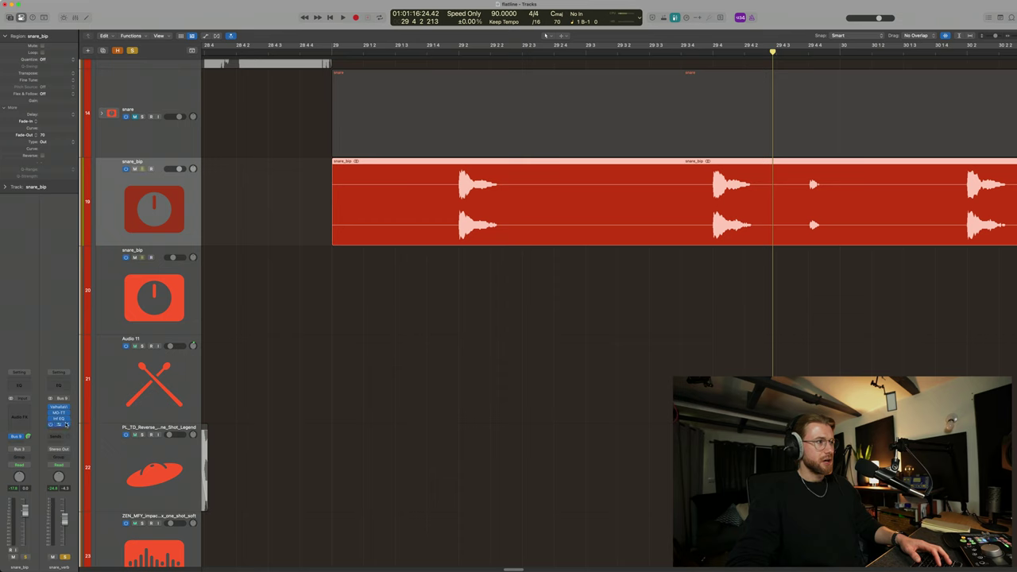
left_click(58, 426)
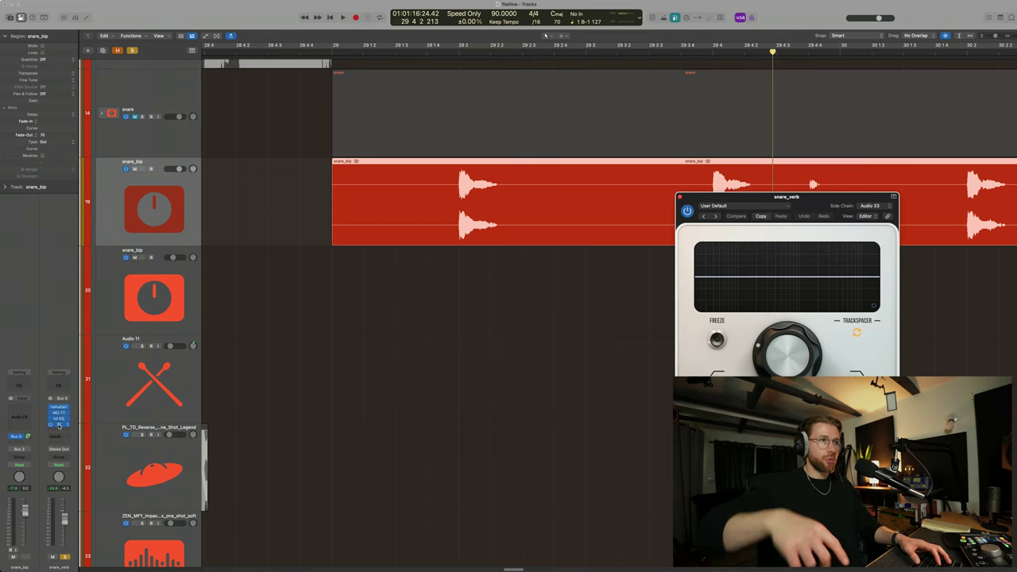
left_click(55, 426)
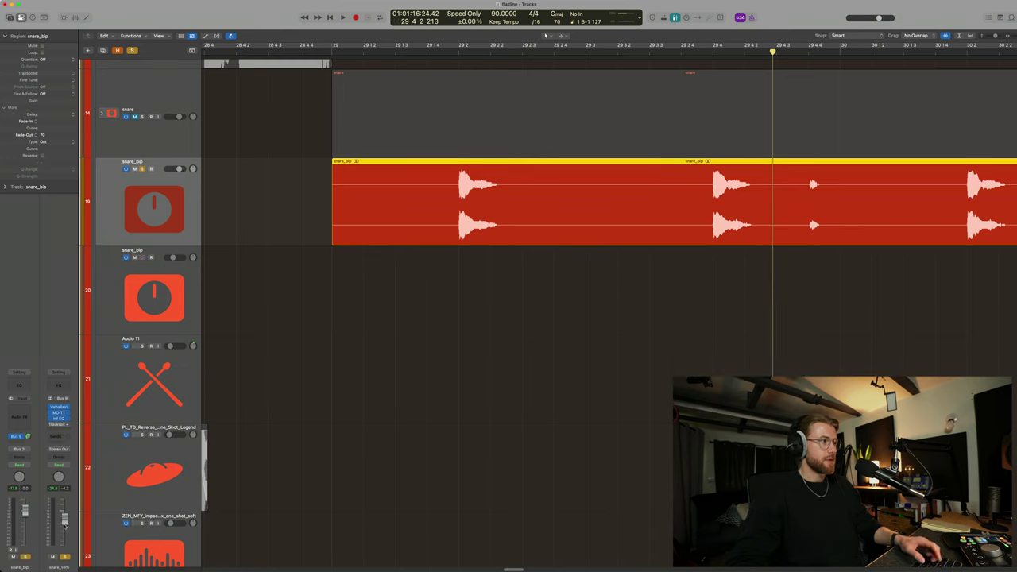
key("shift+space")
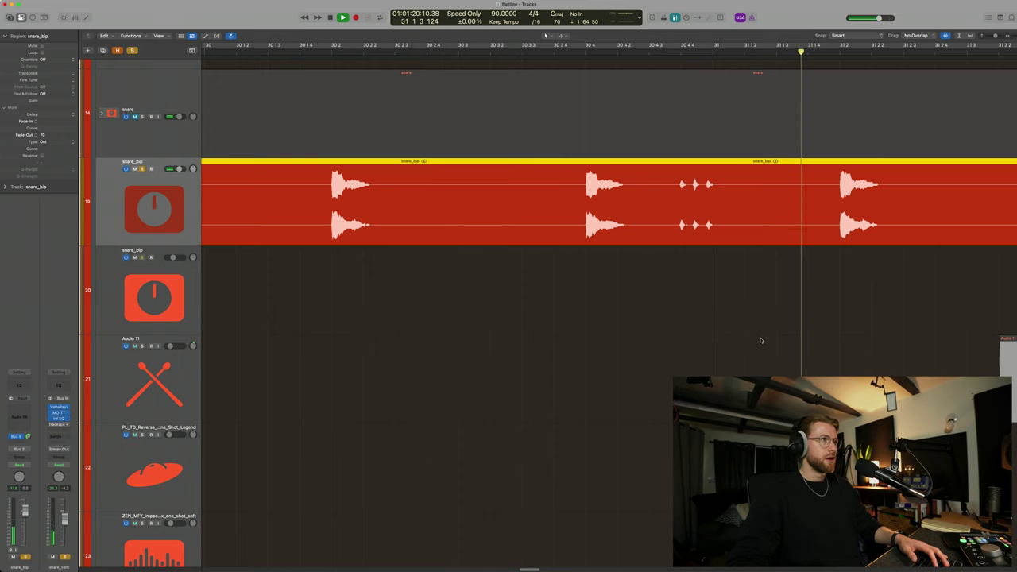
key("space")
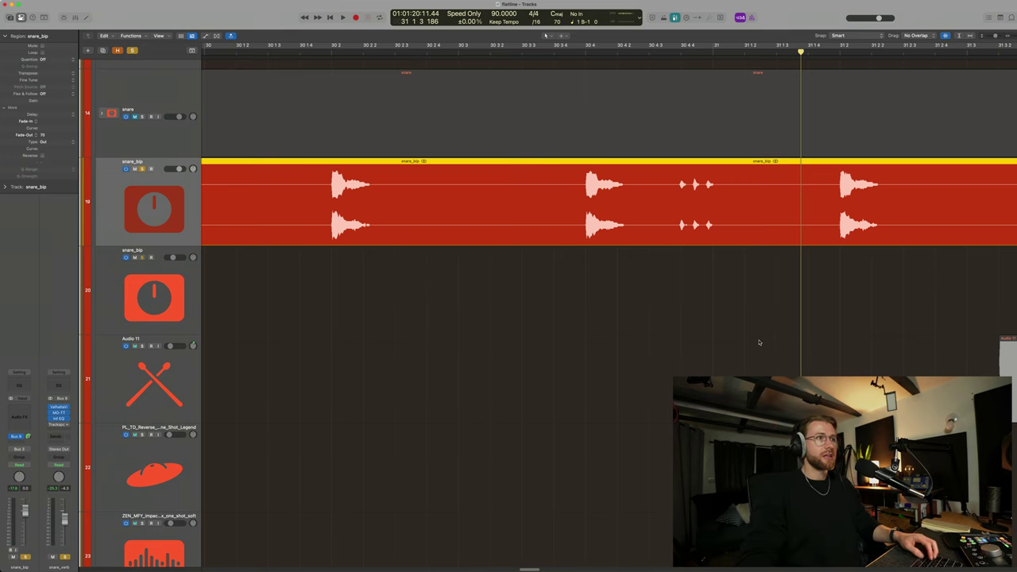
key("super+Left")
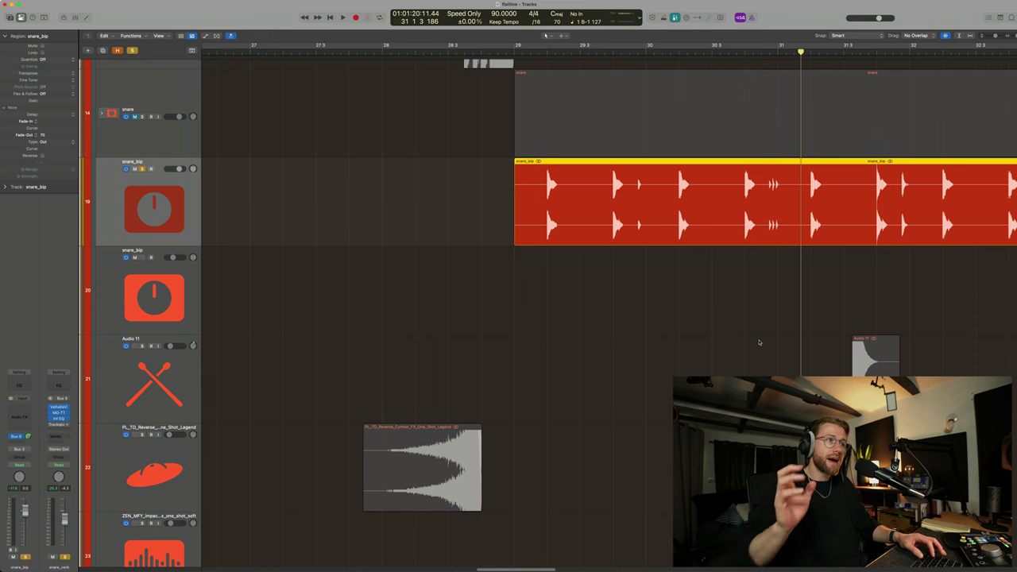
scroll(842, 342, "down", 5)
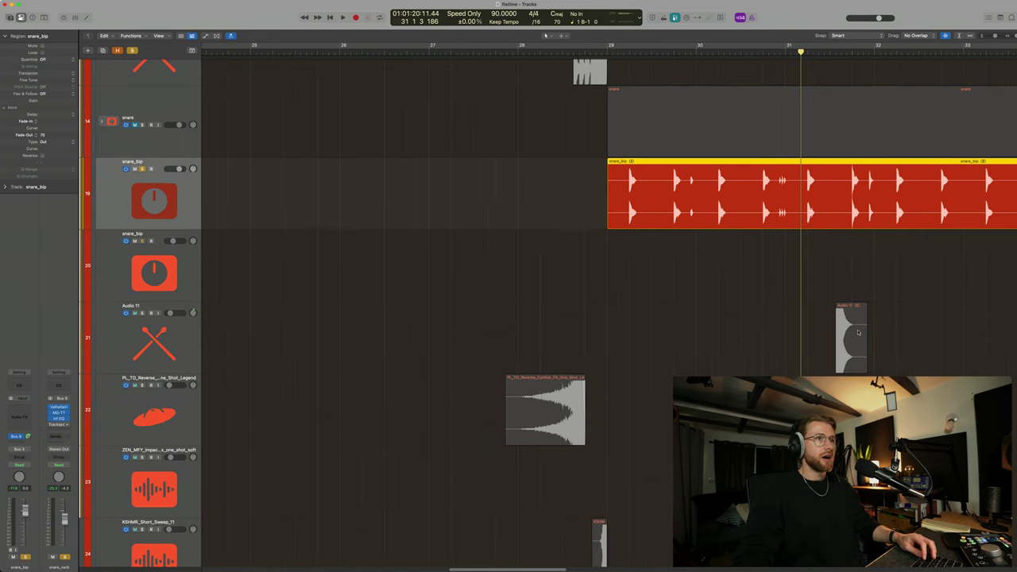
scroll(859, 332, "down", 5)
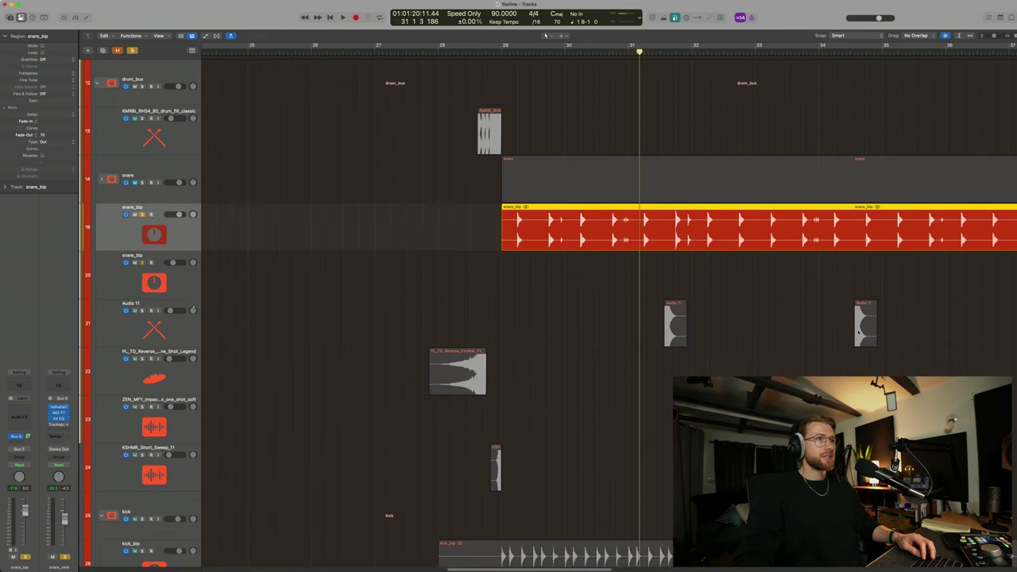